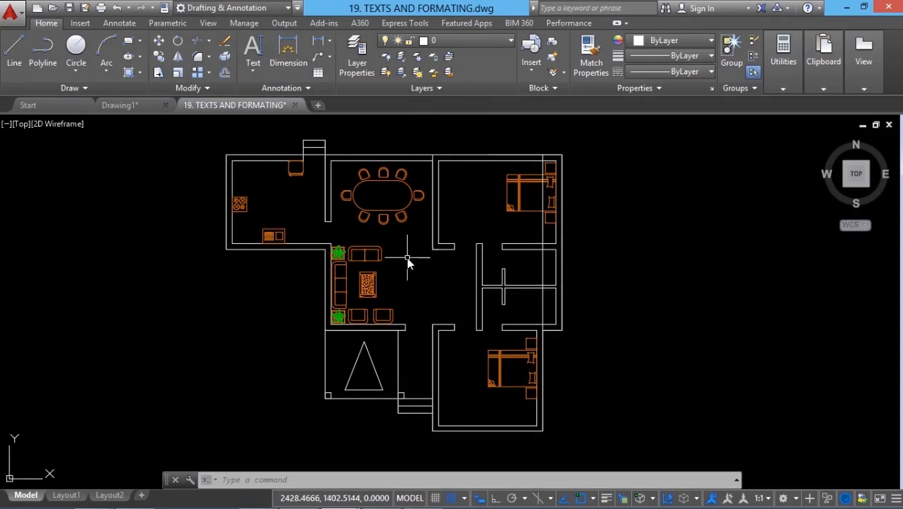
- With snap off, add single-line text LIVING and ROOM on two lines beside the coffee table, using the default height and 0 rotation
left_click(252, 74)
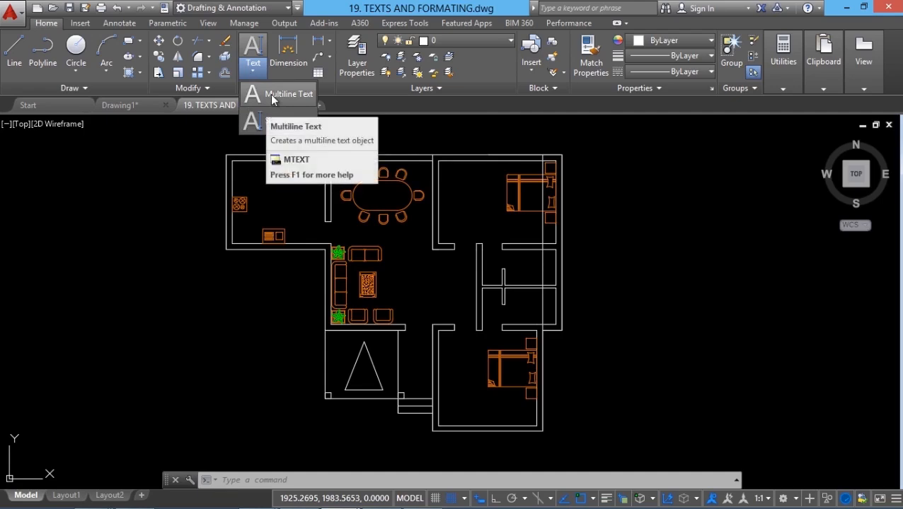
left_click(267, 124)
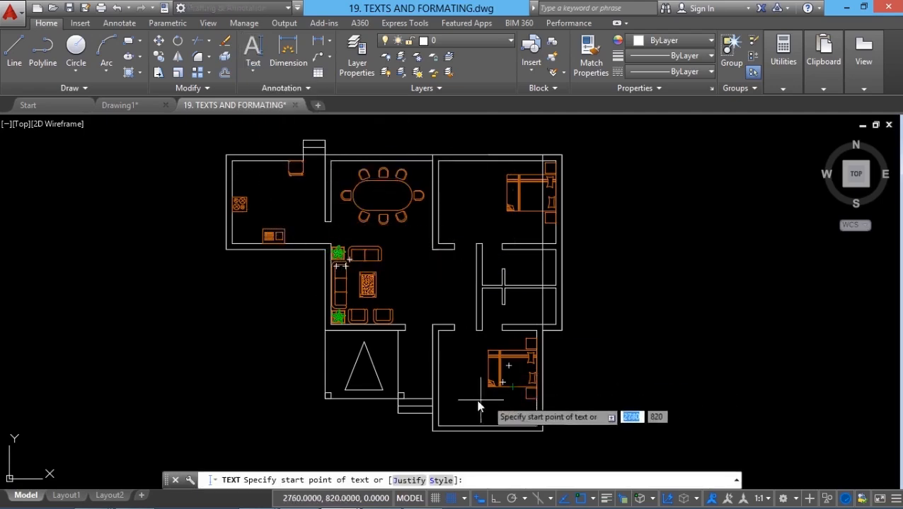
scroll(400, 283, "up", 4)
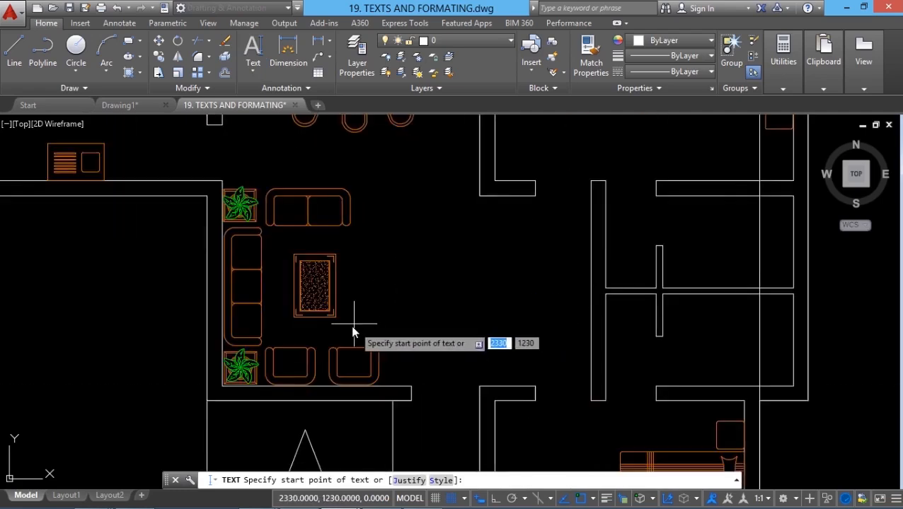
middle_click_drag(373, 312, 333, 355)
key("F9")
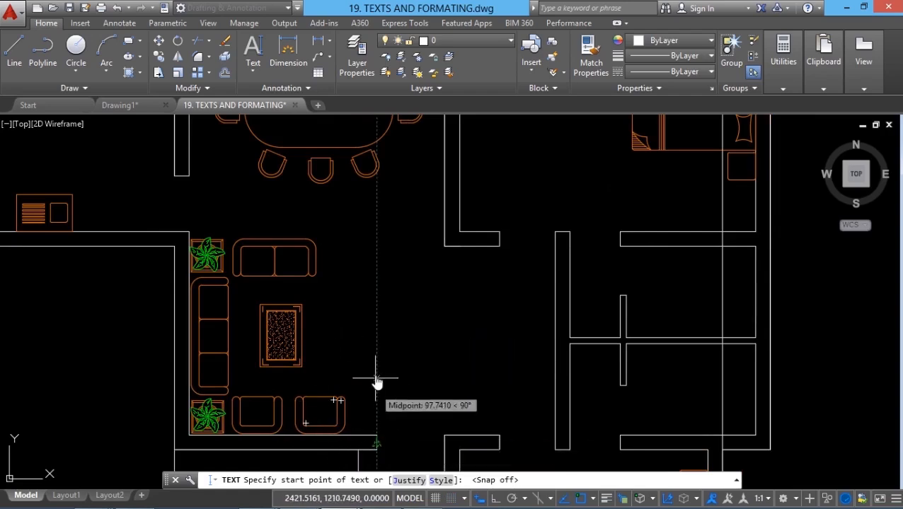
left_click(336, 345)
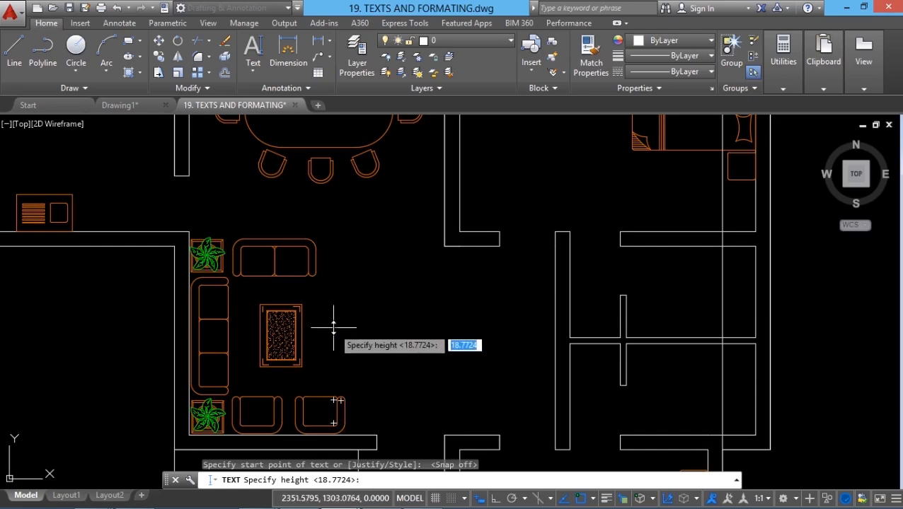
key("Return")
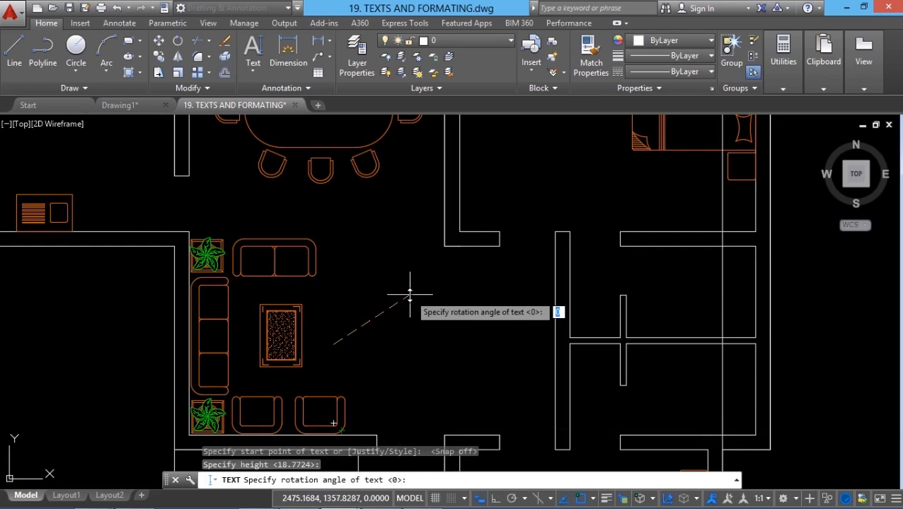
key("Return")
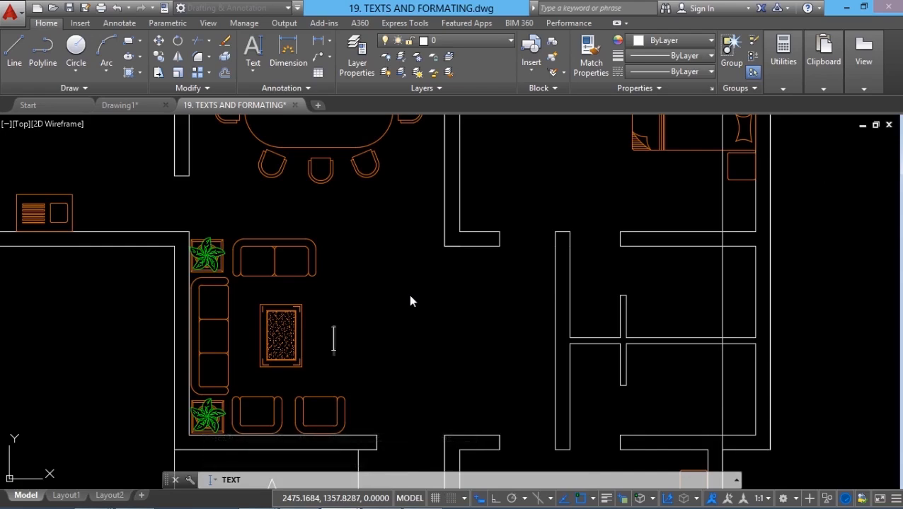
type("LIVING")
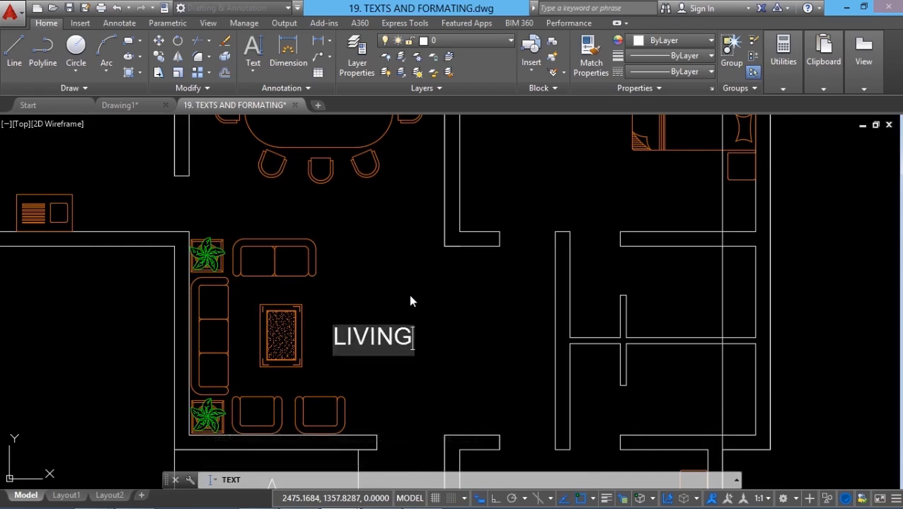
key("Return")
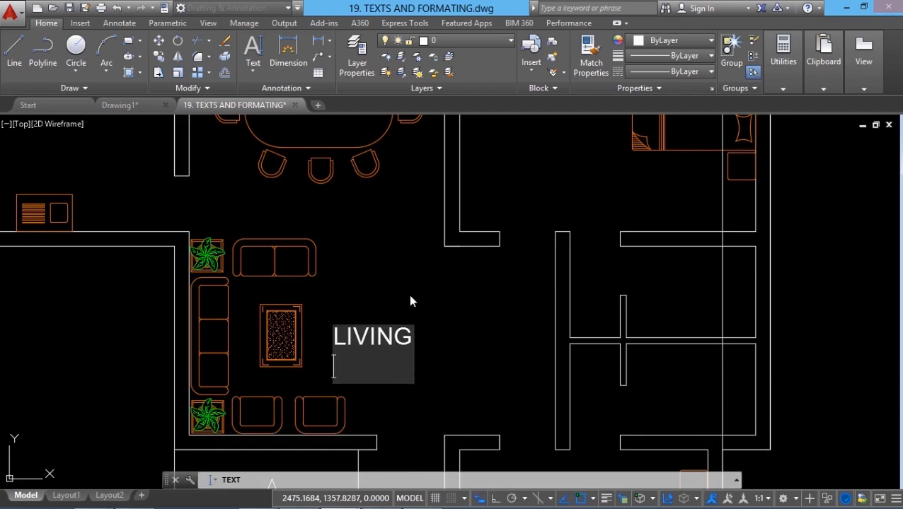
type("ROOM")
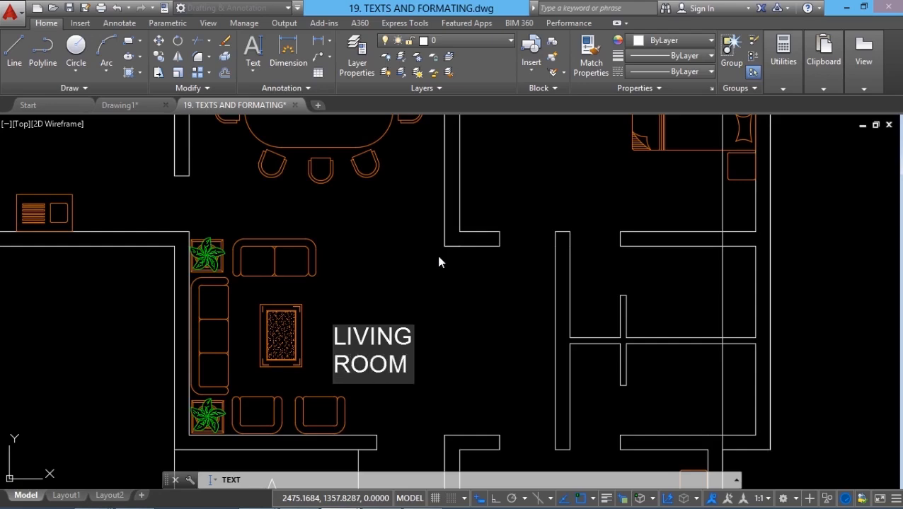
key("Return")
key("Return")
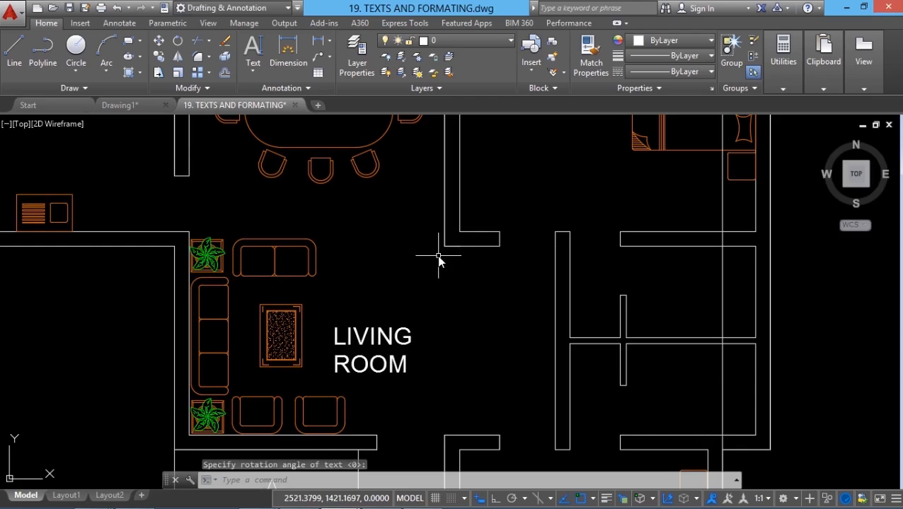
- Select the LIVING and ROOM lines one after the other to check whether they are separate text objects
left_click(388, 339)
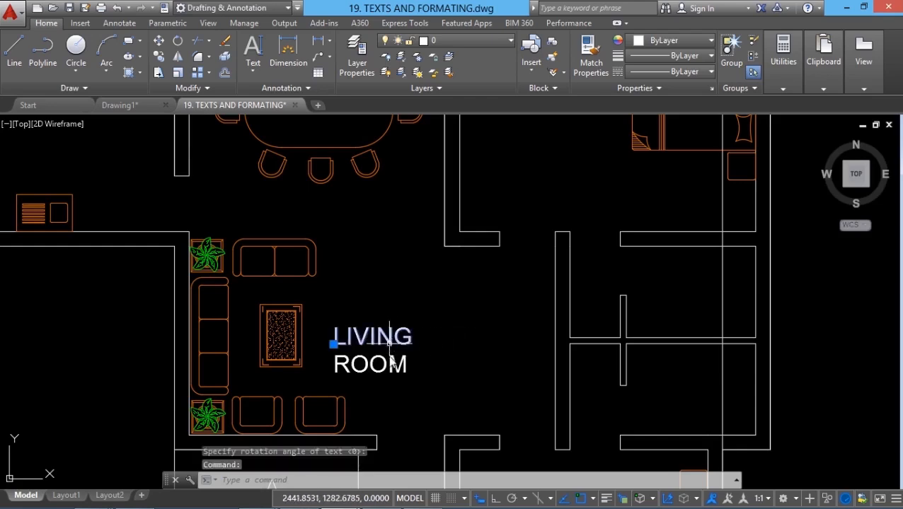
scroll(368, 381, "up", 2)
left_click(365, 373)
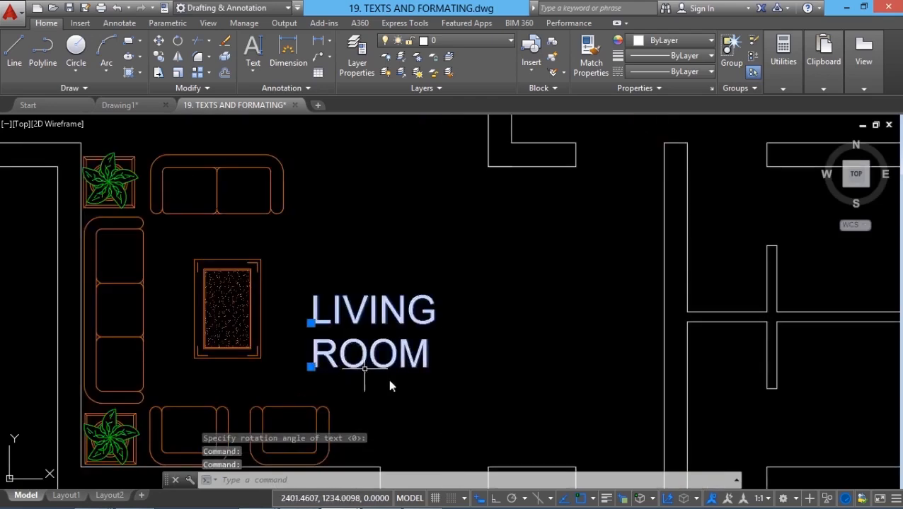
scroll(390, 386, "down", 4)
key("Escape")
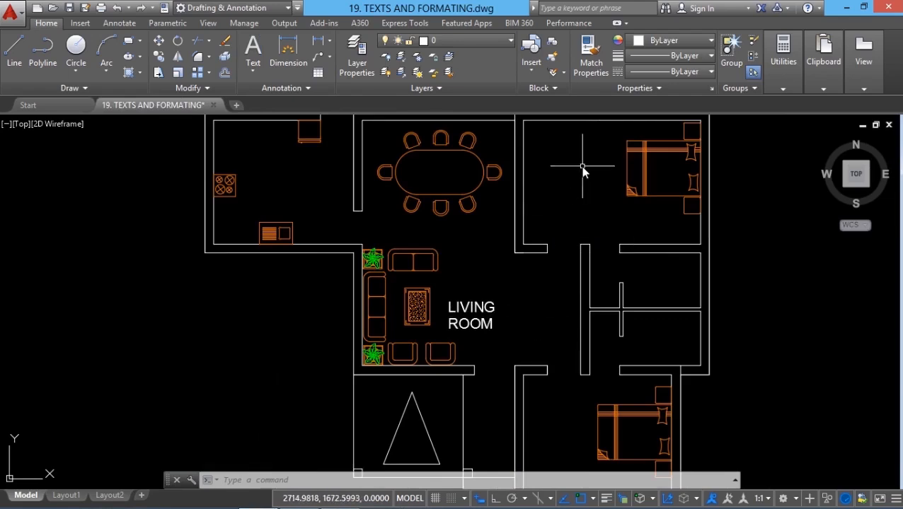
- Copy both lines of the LIVING ROOM label into the upper bedroom, onto the dining table and into the lower bedroom
left_click(160, 56)
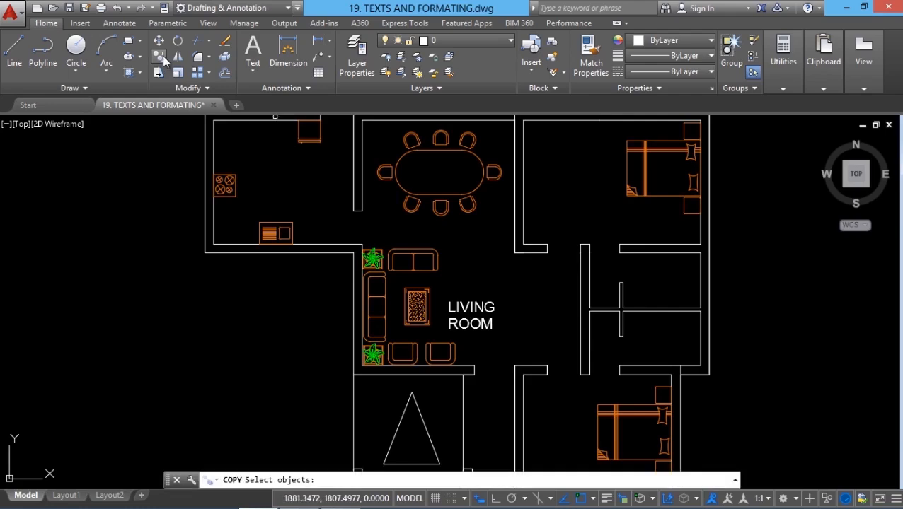
left_click(497, 354)
left_click(435, 262)
key("Return")
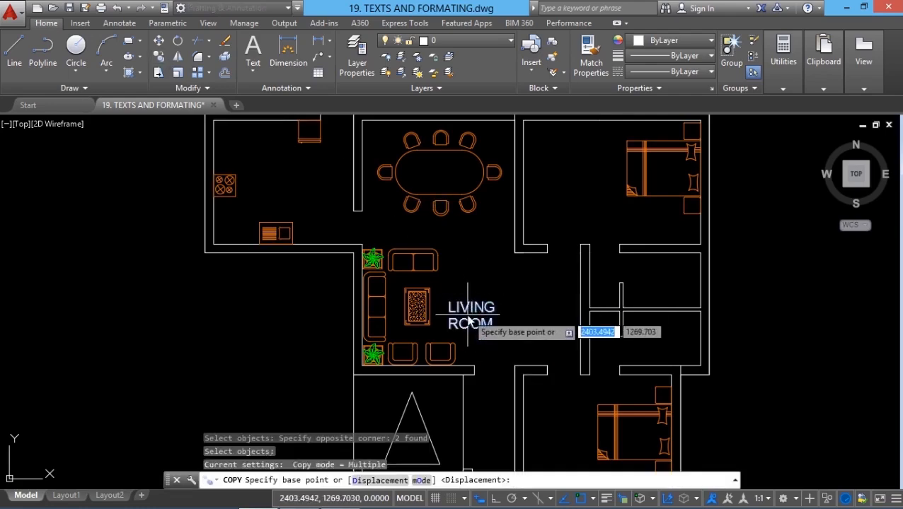
left_click(468, 320)
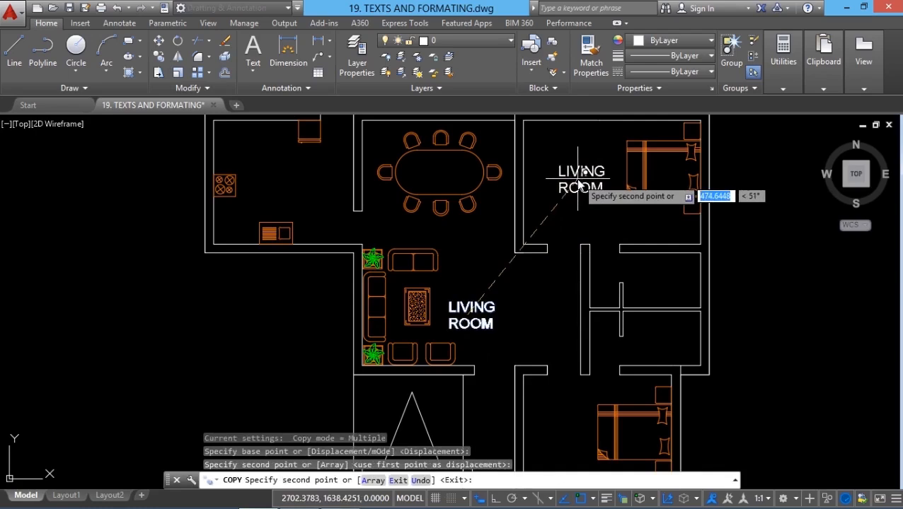
left_click(579, 182)
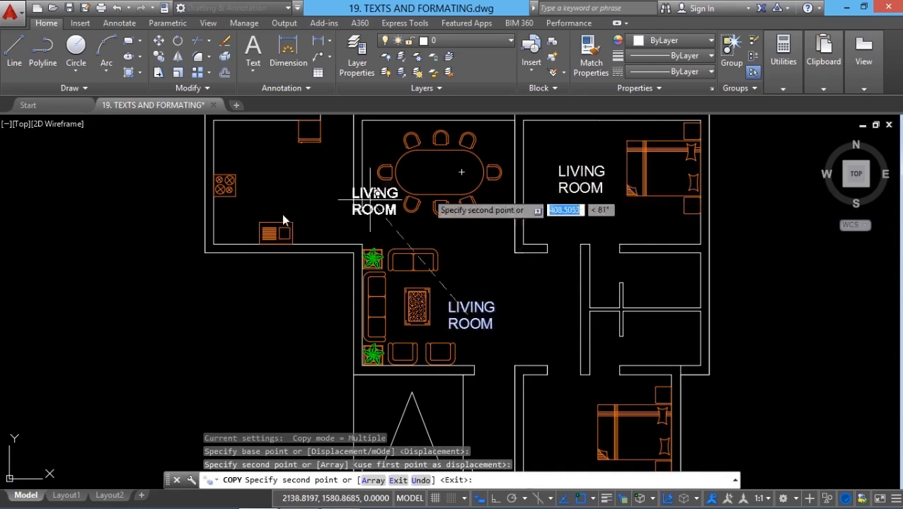
left_click(435, 175)
left_click(559, 423)
key("Escape")
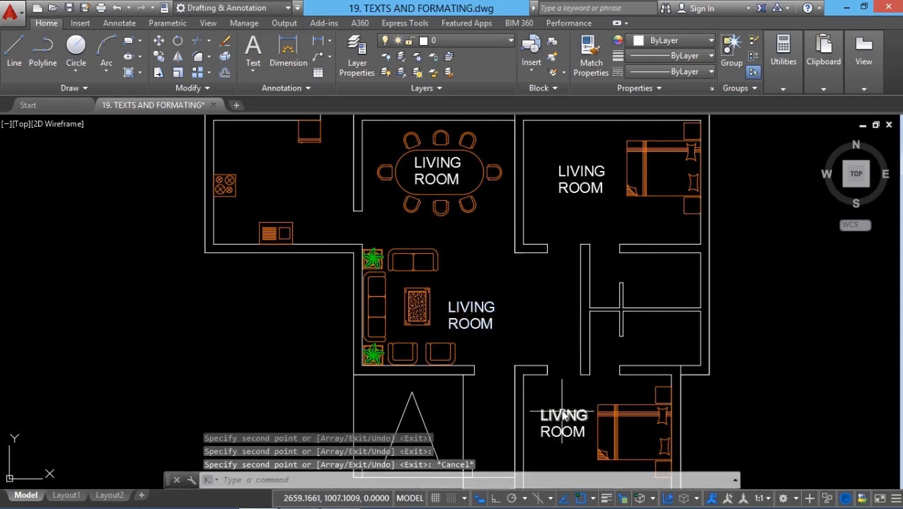
- Change the first line of the upper bedroom's copied label to BED
double_click(582, 180)
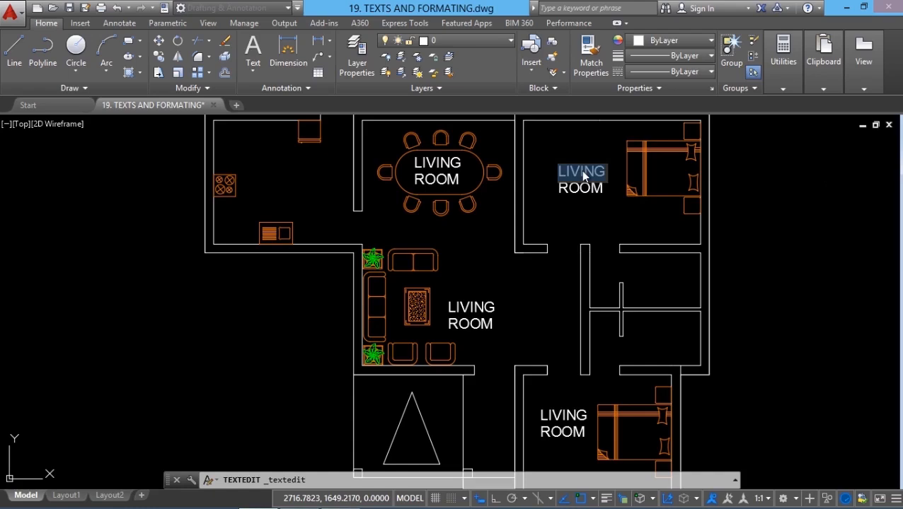
key("BackSpace")
type("BED")
left_click(570, 230)
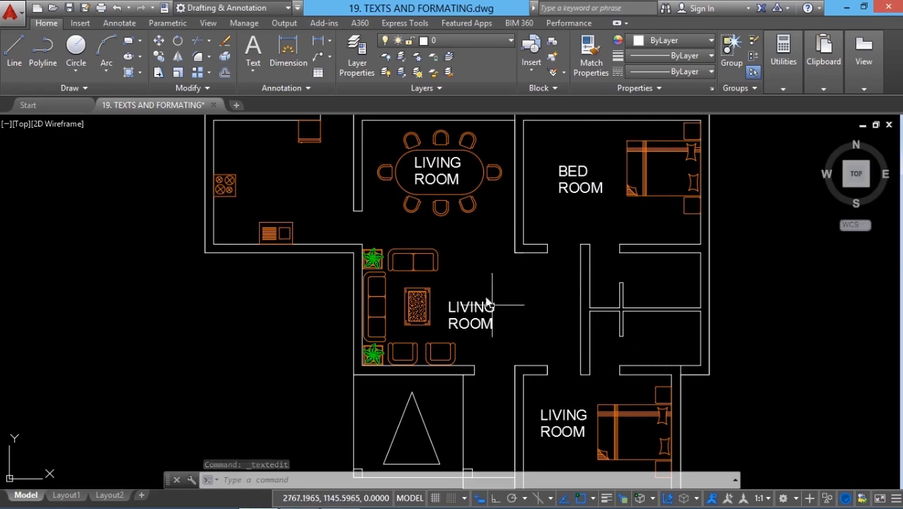
- Change the first line of the dining table label to DINING and that of the lower bedroom label to BED
double_click(425, 163)
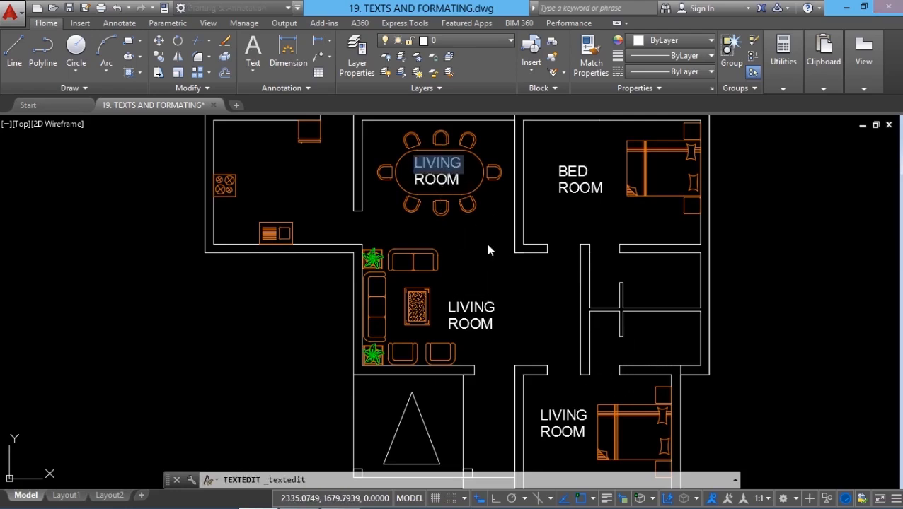
type("DINING")
key("Return")
double_click(573, 417)
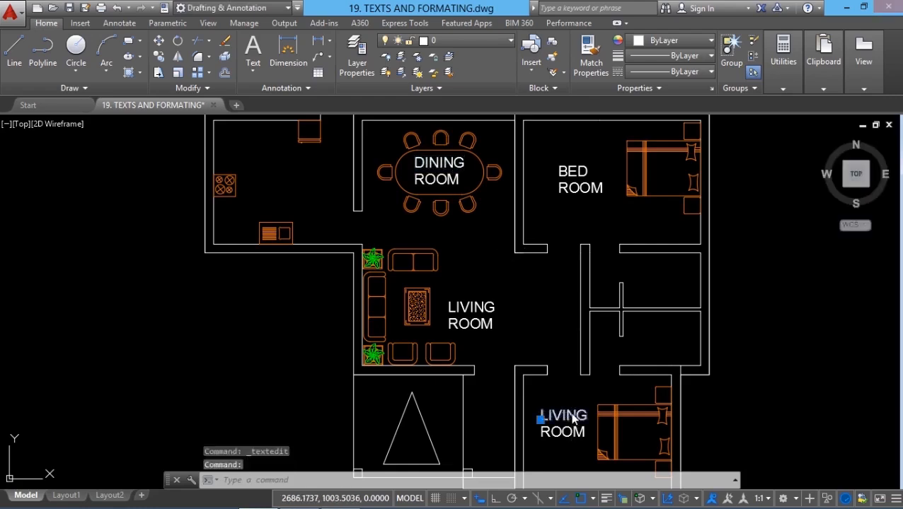
type("BED")
key("Return")
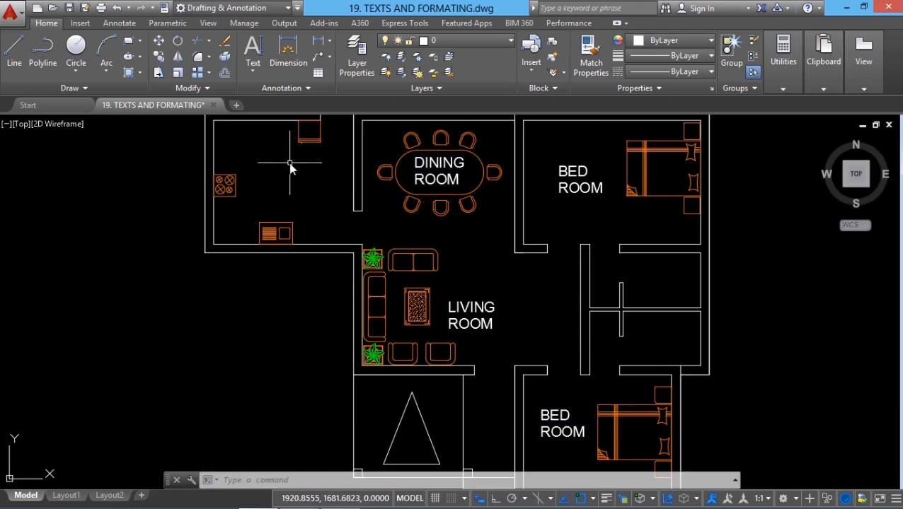
- Add a single-line KITCHEN label with Middle justification in the centre of the kitchen, keeping the default height and 0 rotation
left_click(253, 70)
left_click(272, 120)
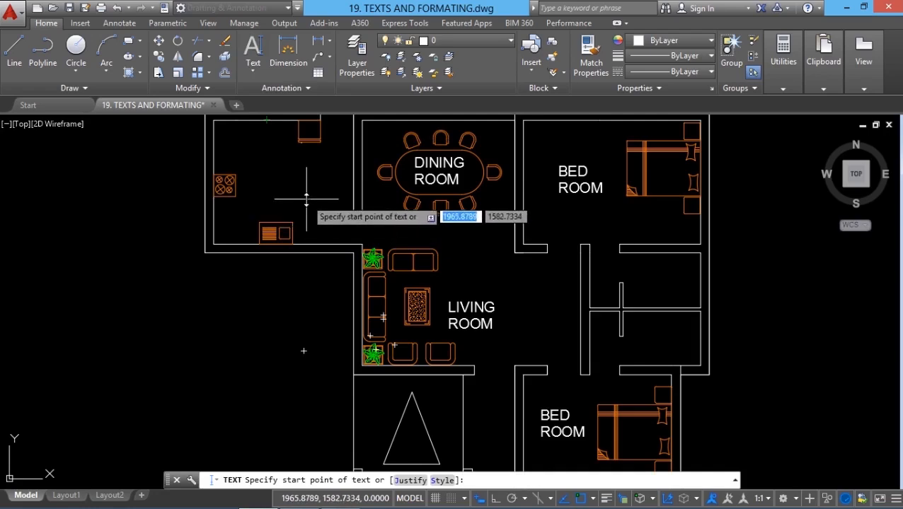
left_click(409, 482)
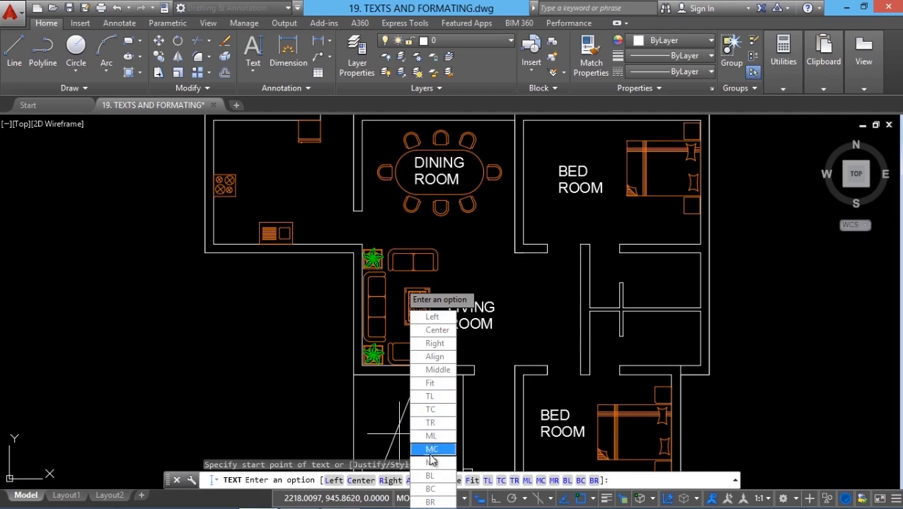
left_click(444, 368)
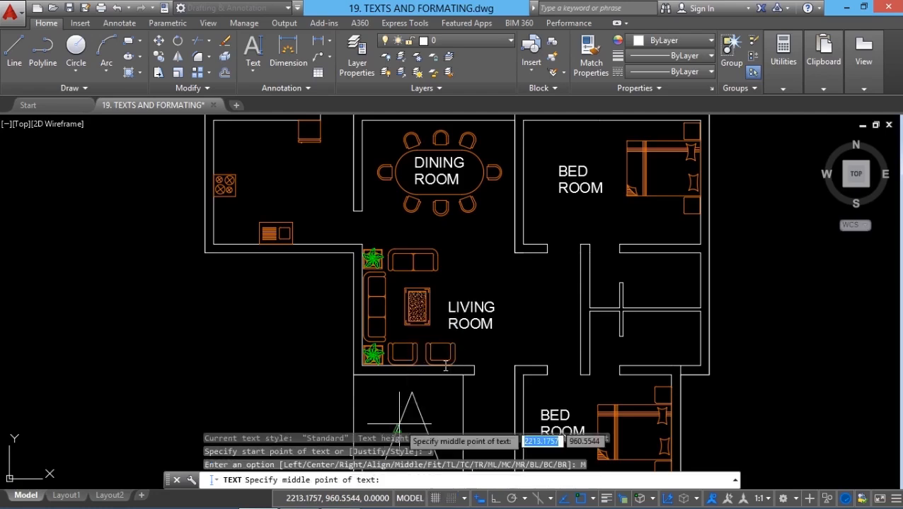
left_click(283, 185)
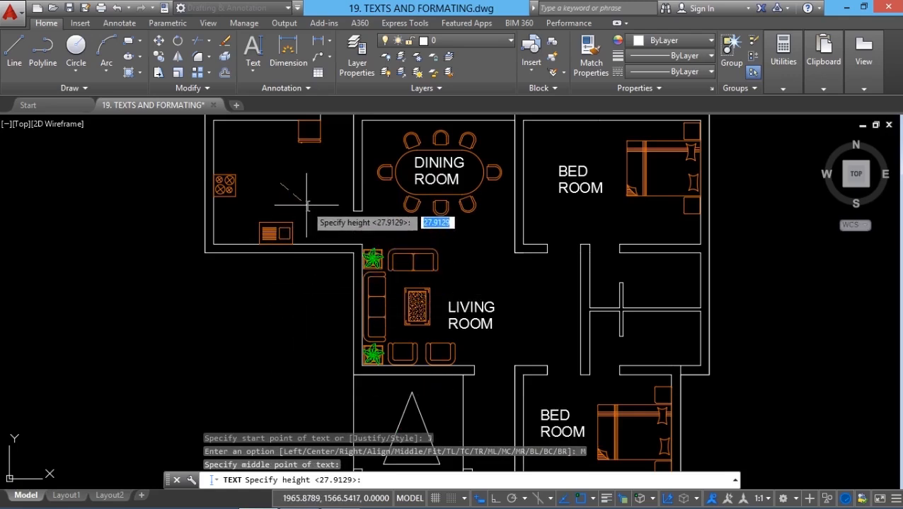
key("Return")
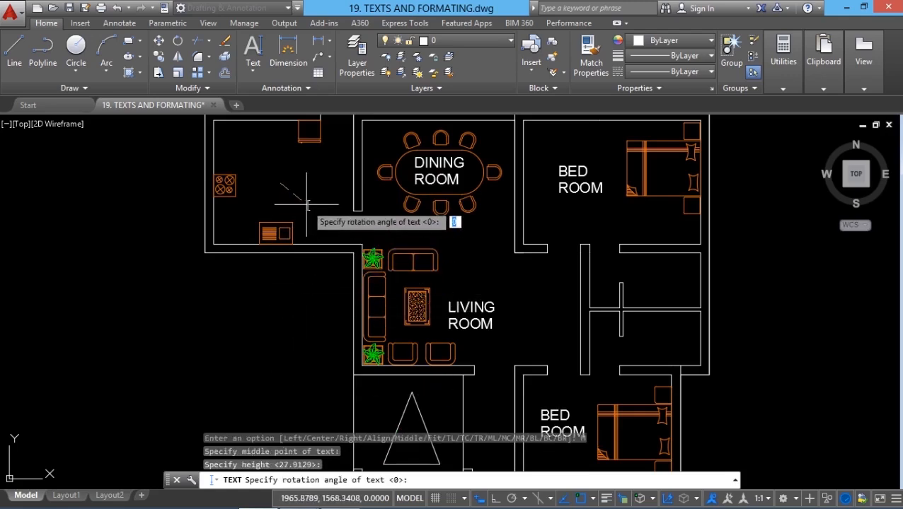
key("Return")
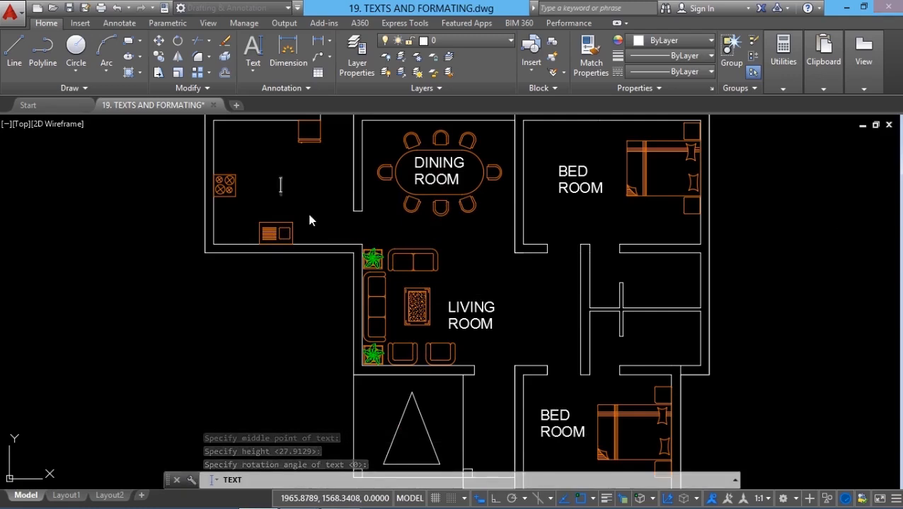
type("KITCHEN")
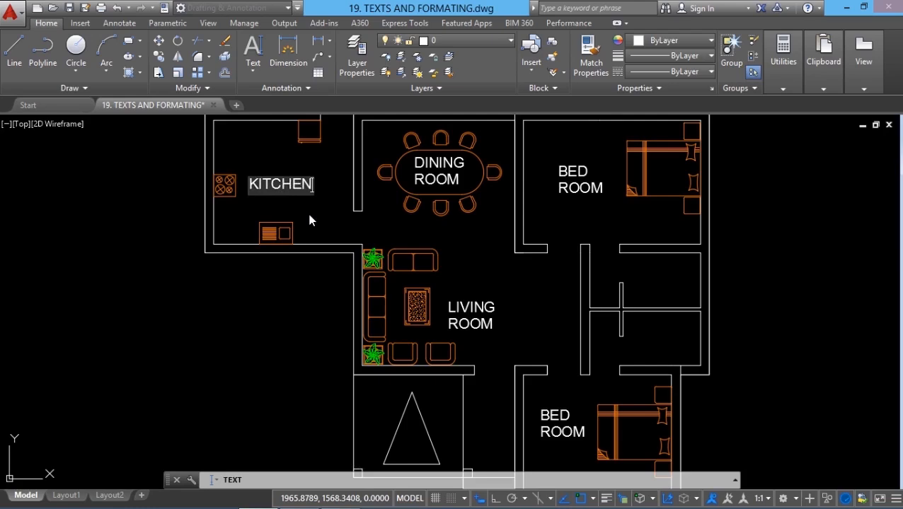
key("Return")
key("Return")
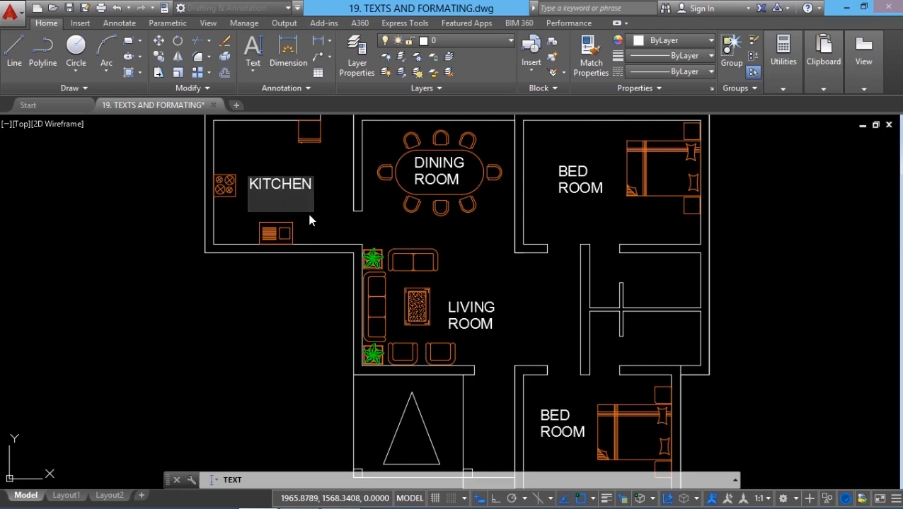
key("Escape")
- Select the KITCHEN label and the DINING line in turn to compare the grip positions of middle- and left-justified text
left_click(301, 187)
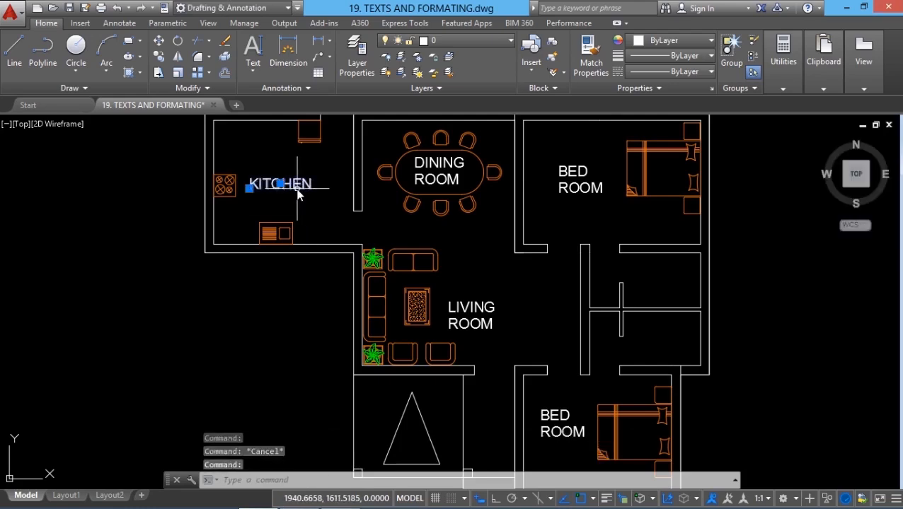
scroll(302, 254, "up", 4)
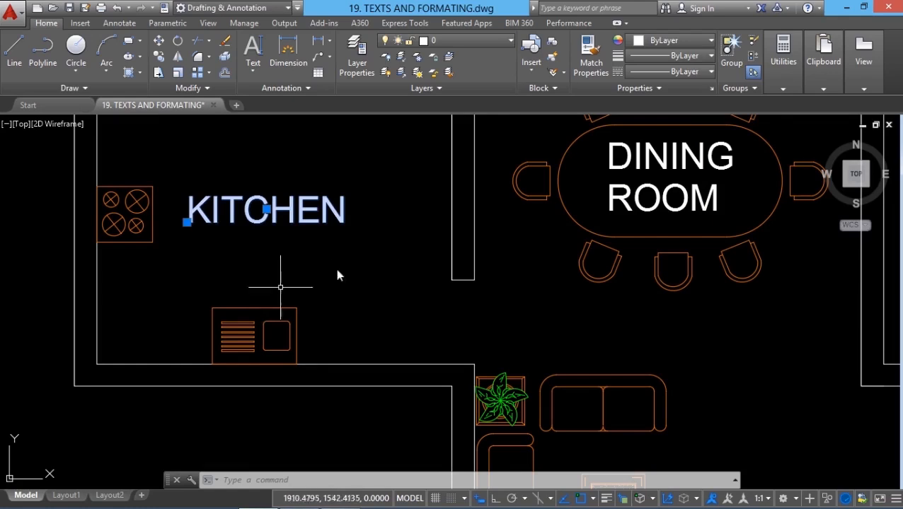
key("Escape")
left_click(665, 167)
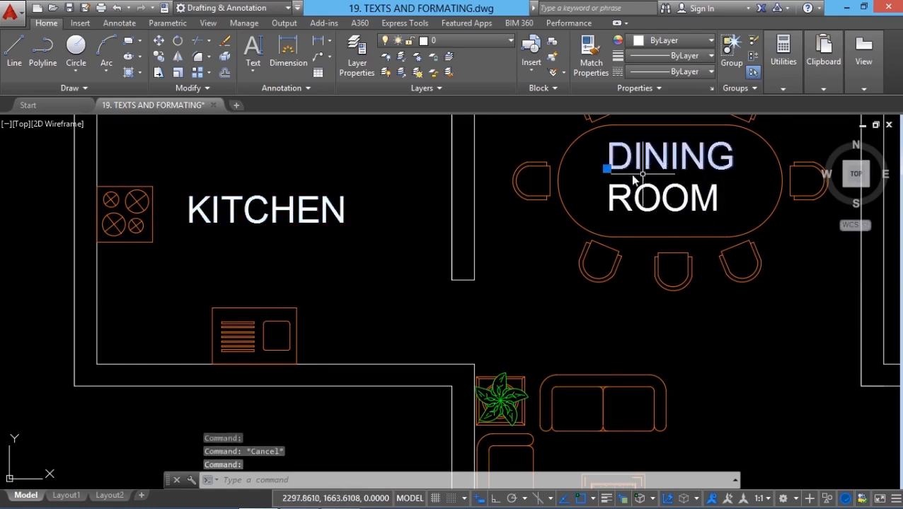
- Examine the grip of the left-justified DINING line again, followed by the grips of the middle-justified KITCHEN label
left_click(606, 168)
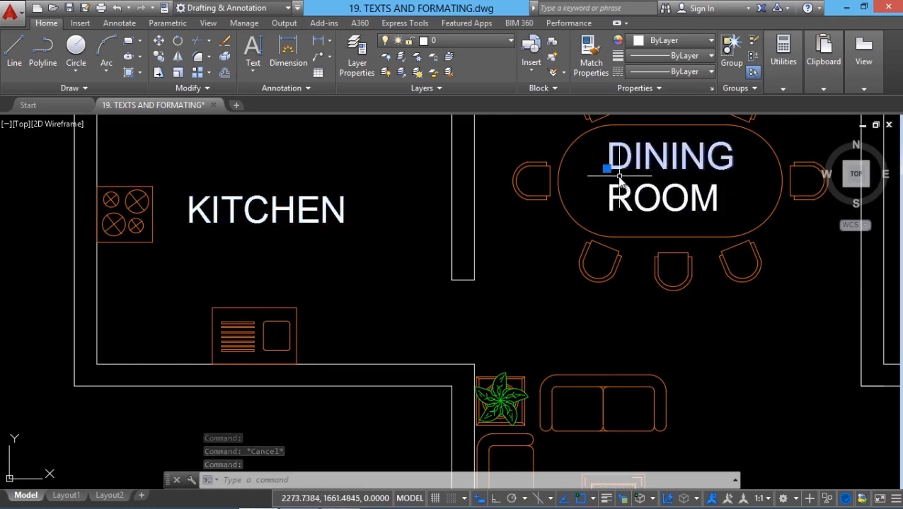
key("Escape")
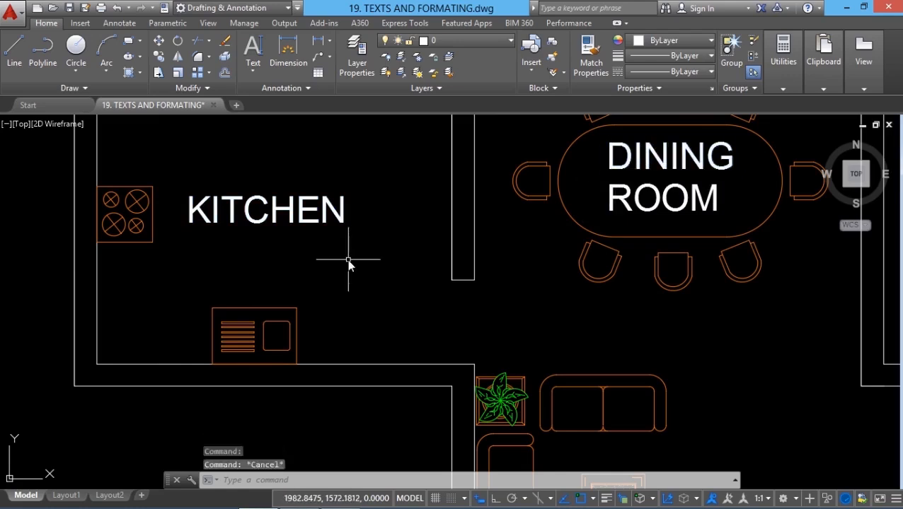
left_click(316, 211)
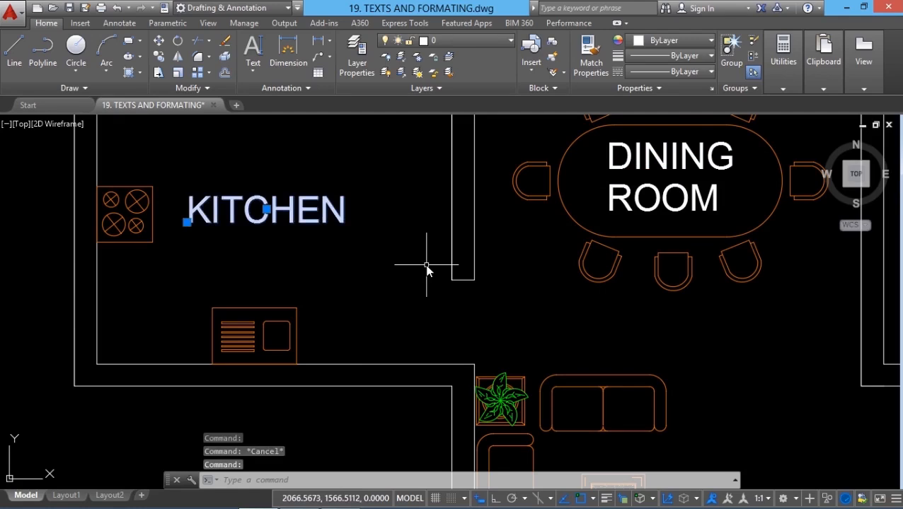
key("Escape")
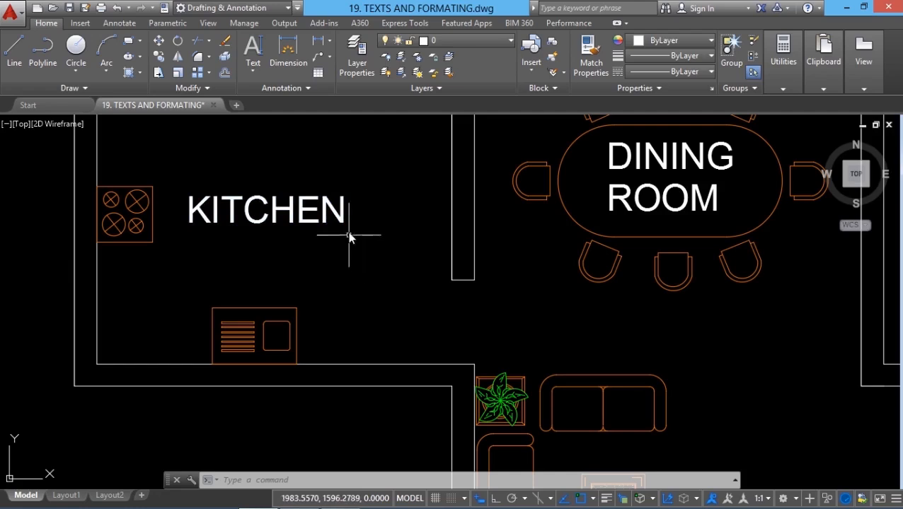
- Try to move the KITCHEN label, picking its insertion point as the base point with the Insert object snap
left_click(158, 41)
key("Escape")
left_click(158, 42)
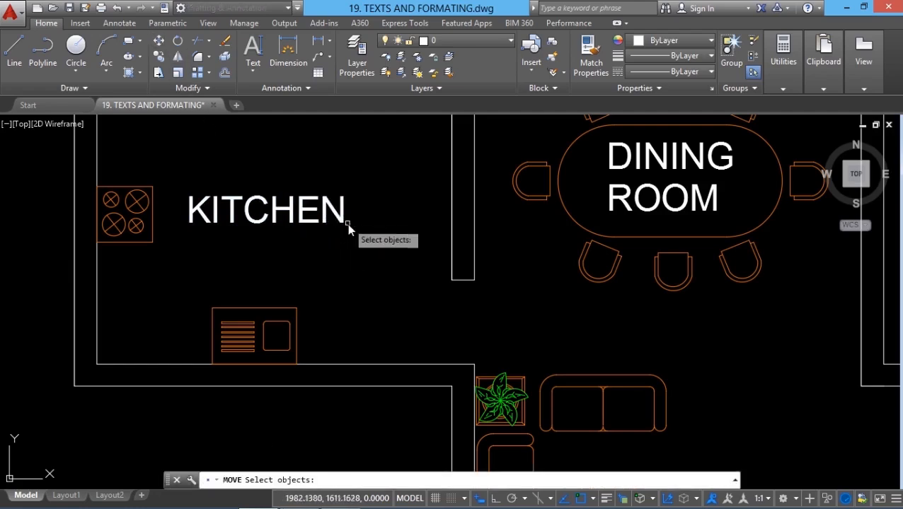
left_click(338, 212)
key("Return")
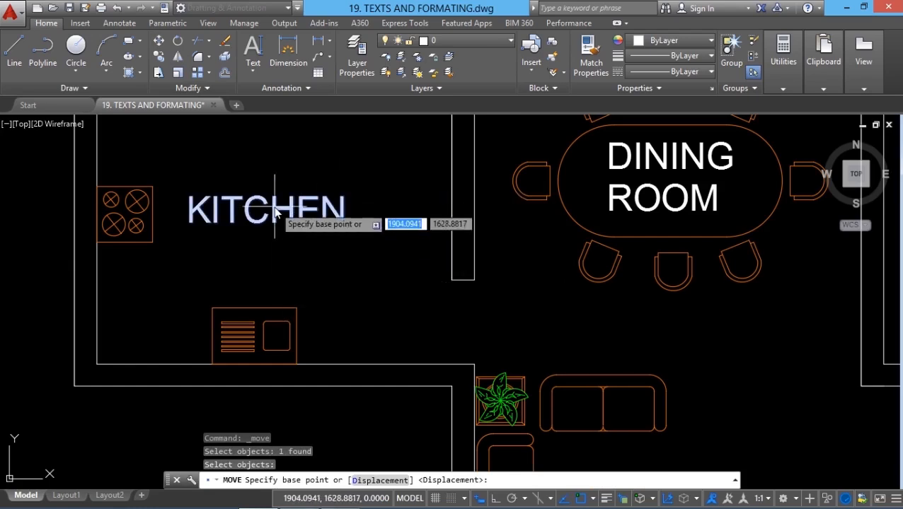
right_click(299, 152, "shift")
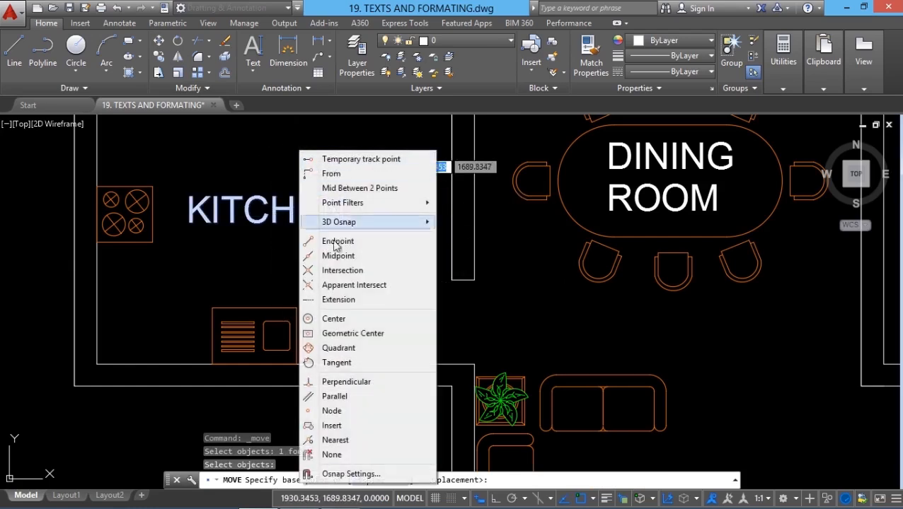
left_click(345, 425)
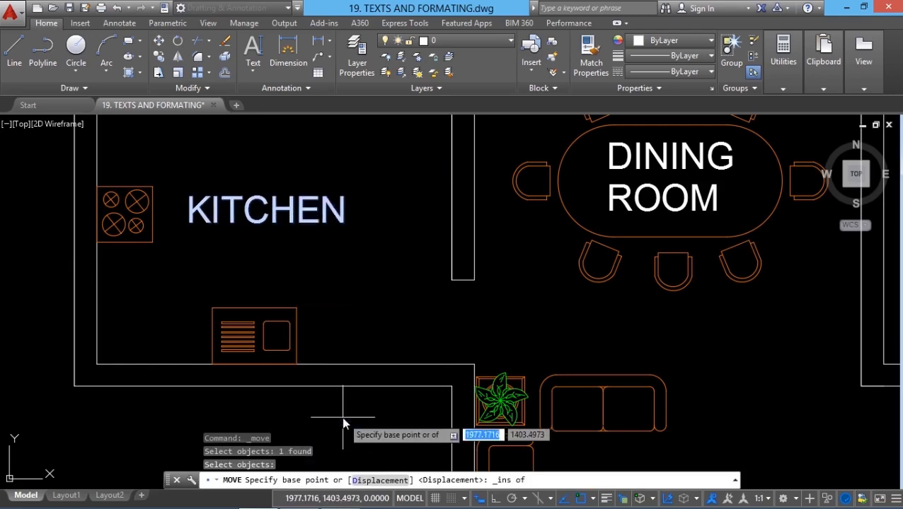
left_click(313, 232)
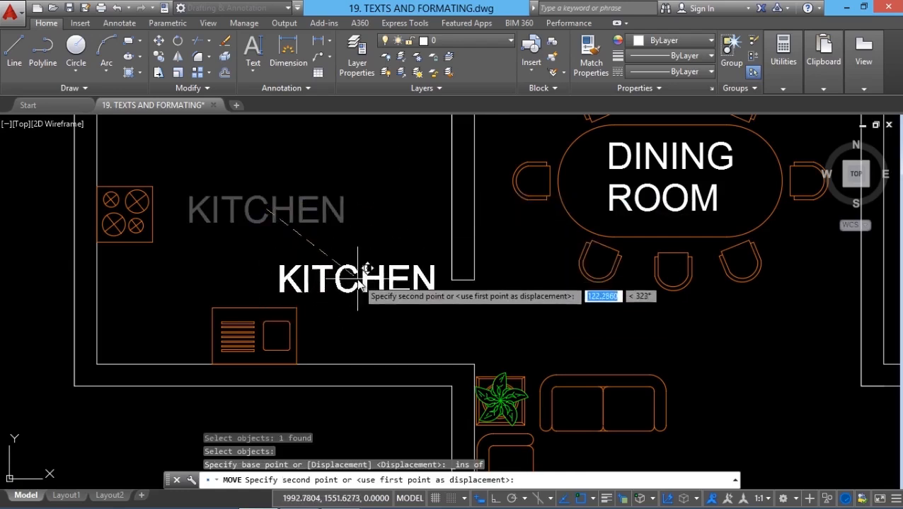
key("Escape")
- Add a single-line TOILET label with Fit justification in the small room below the upper bedroom, using a horizontal Ortho baseline and the default height
scroll(314, 233, "down", 4)
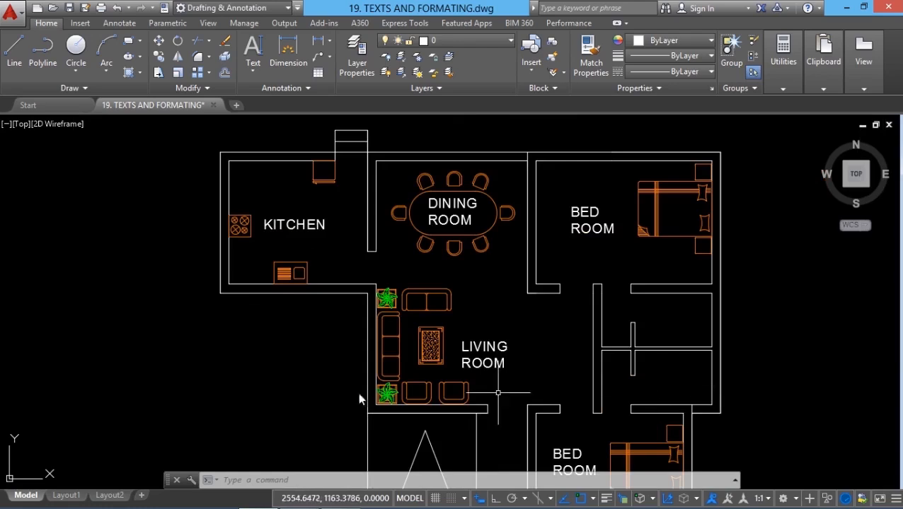
left_click(252, 68)
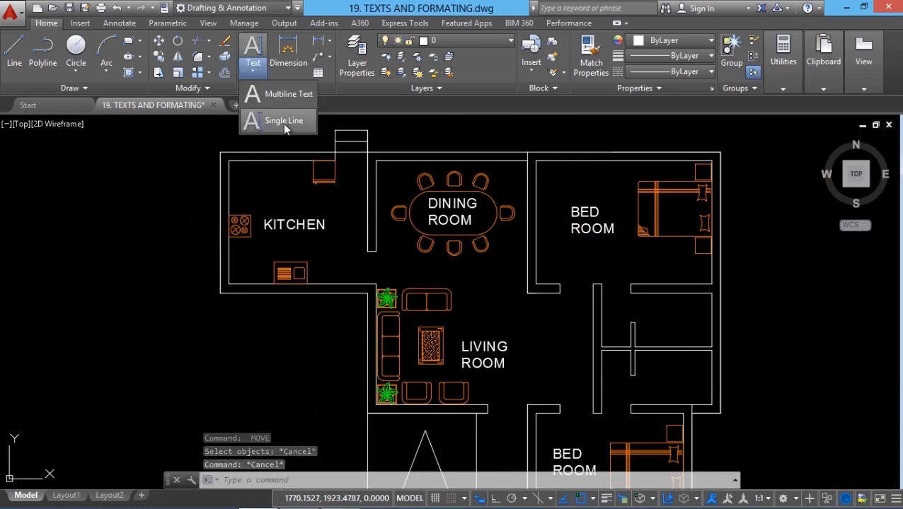
left_click(283, 122)
scroll(700, 347, "up", 4)
left_click(416, 481)
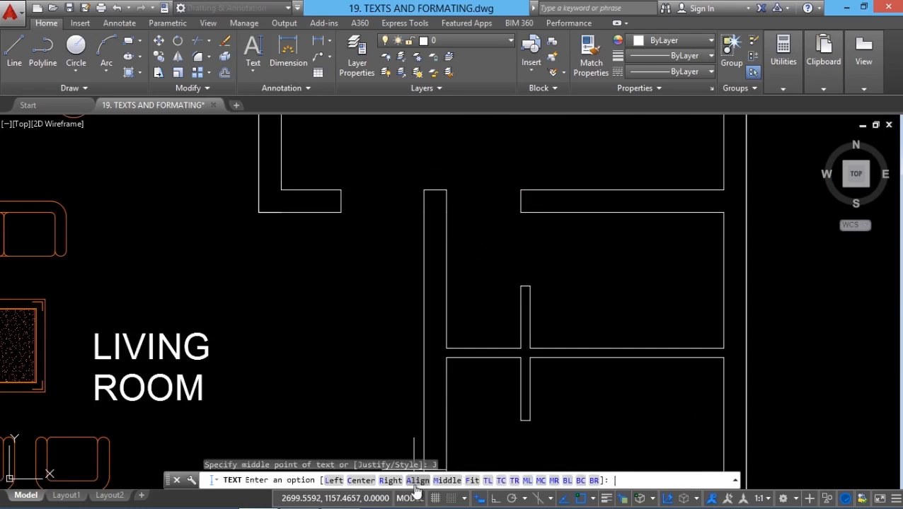
left_click(472, 481)
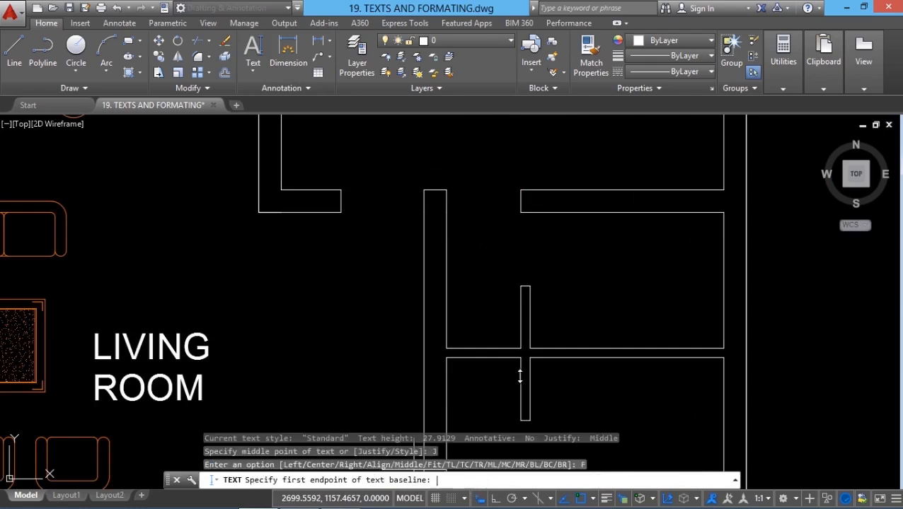
left_click(556, 283)
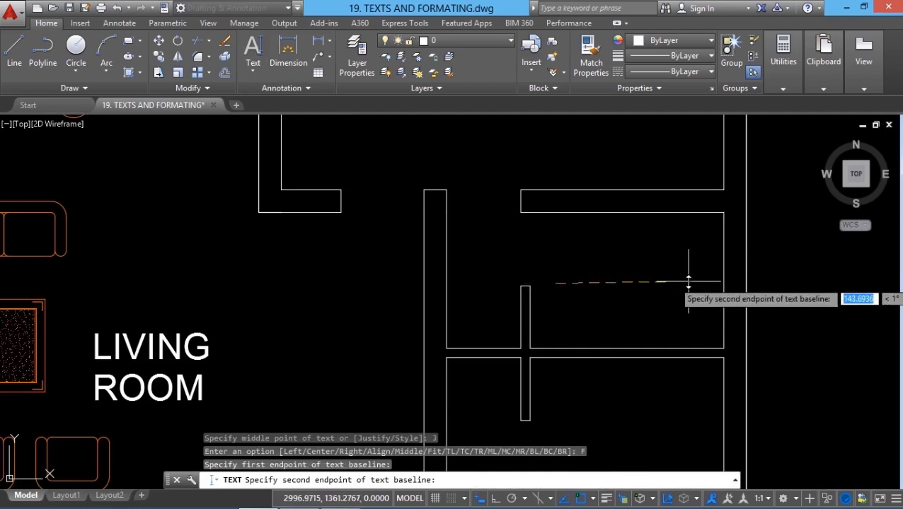
left_click(480, 499)
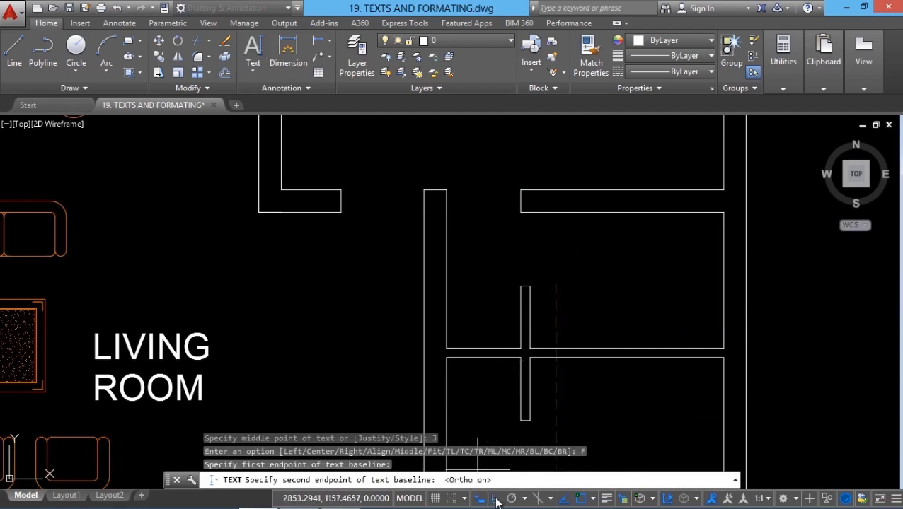
left_click(692, 270)
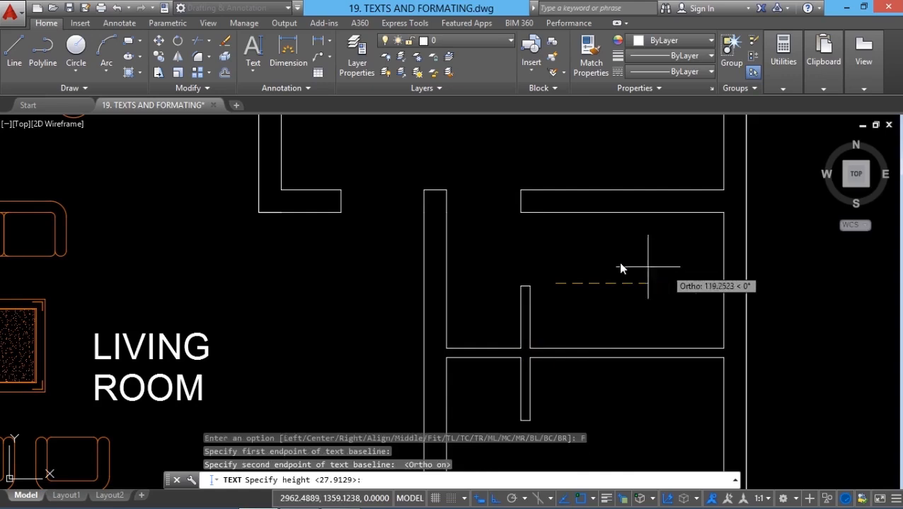
left_click(593, 239)
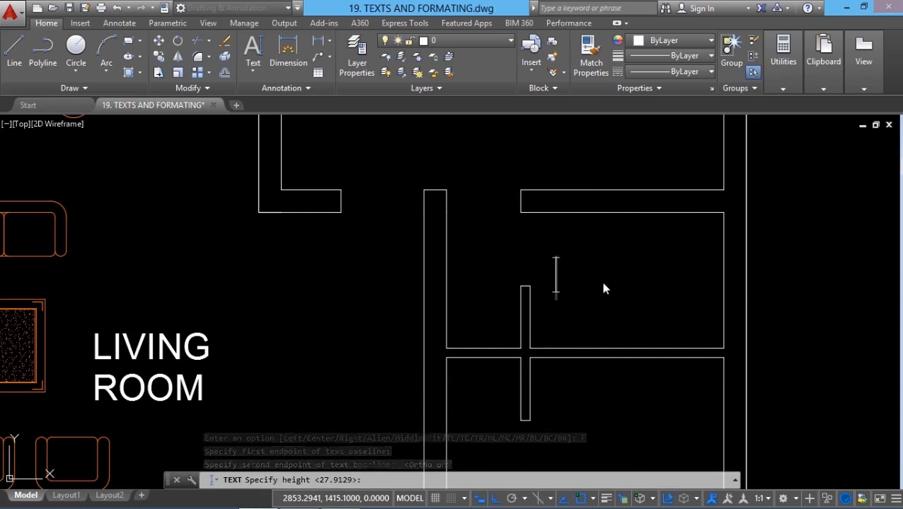
type("TOILET")
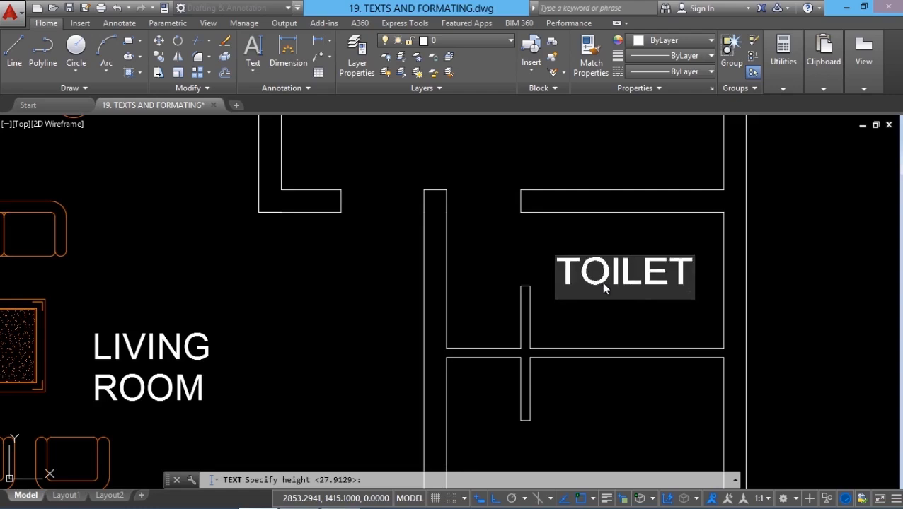
key("Return")
key("Escape")
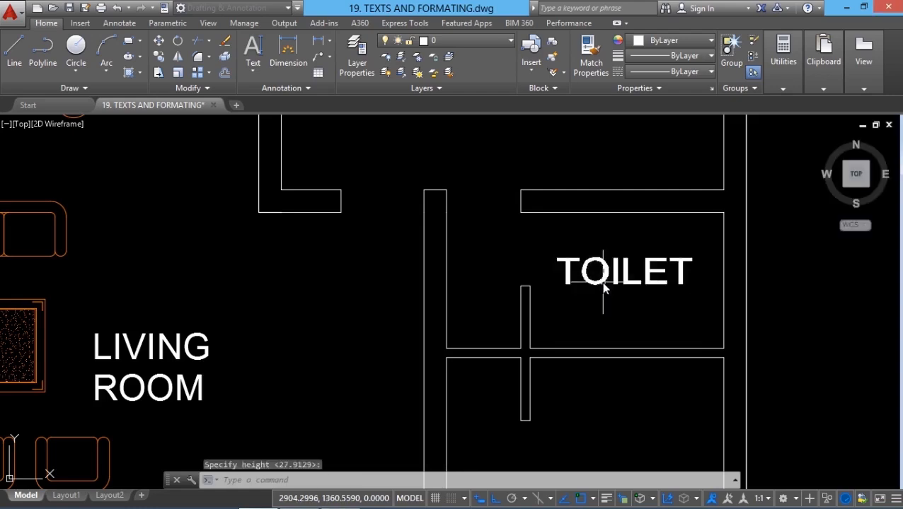
- Select the TOILET label to examine the grip positions of fit-justified text, and clear the selection
left_click(603, 287)
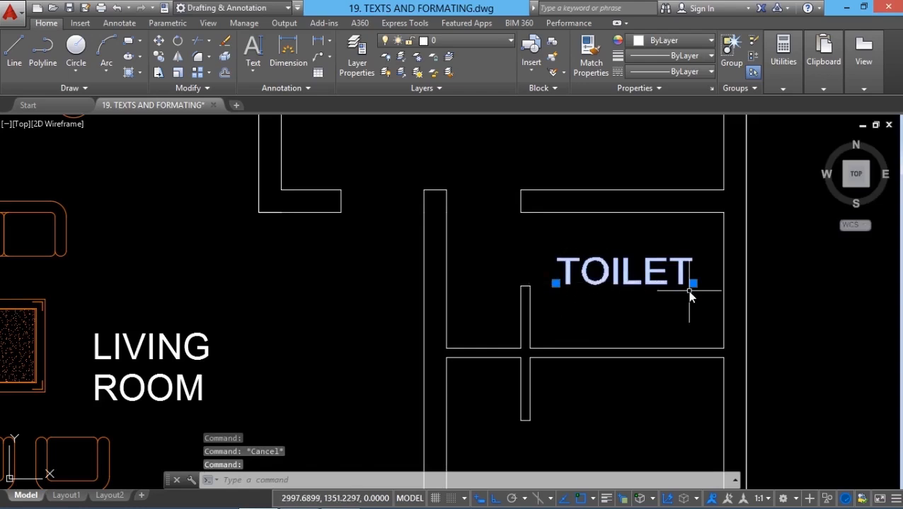
mouse_move(625, 281)
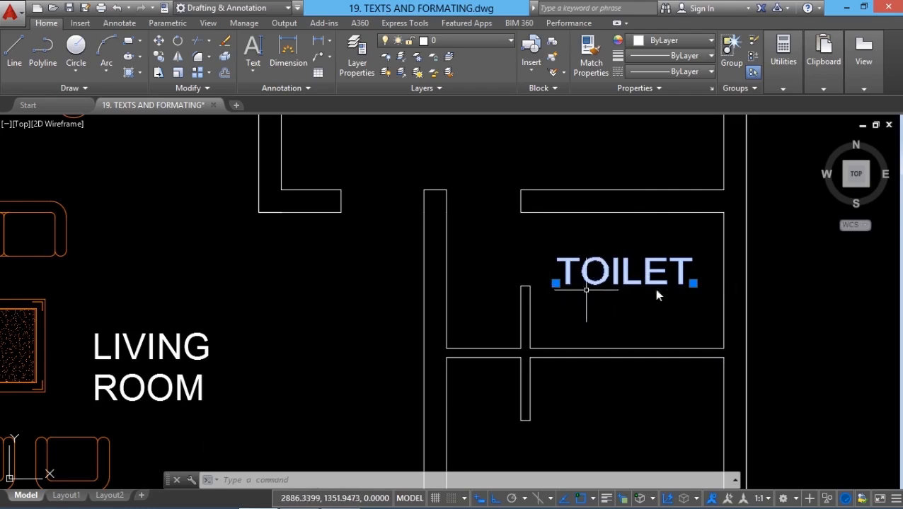
key("Escape")
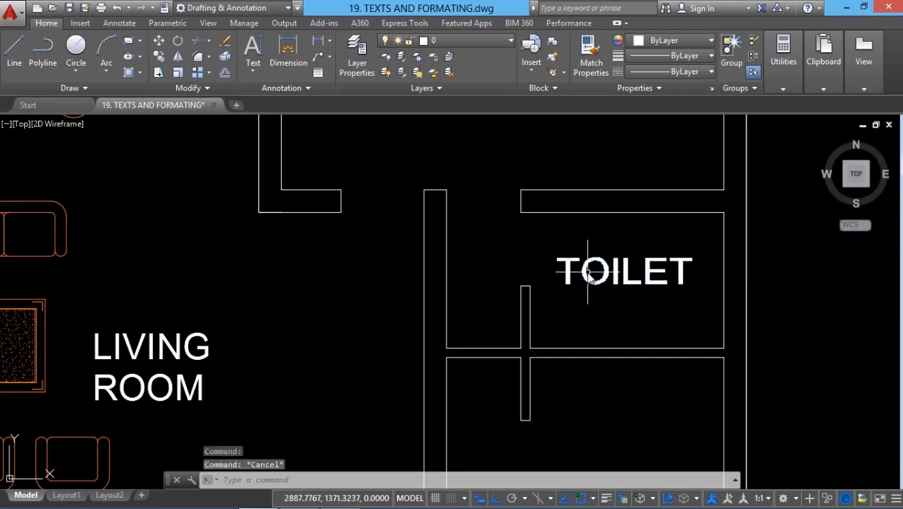
- Inspect the text height in the properties of the lower bedroom's BED line, and clear the selection
scroll(587, 272, "down", 2)
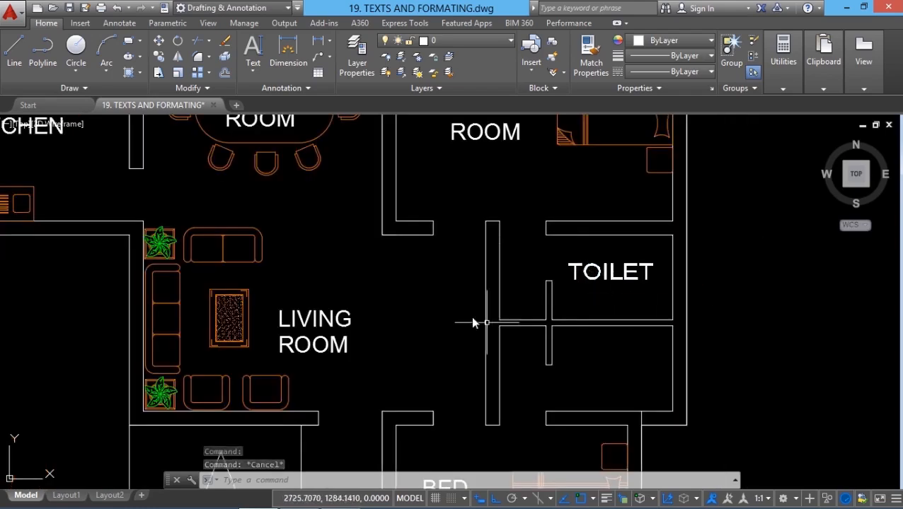
scroll(473, 324, "down", 2)
scroll(556, 309, "up", 1)
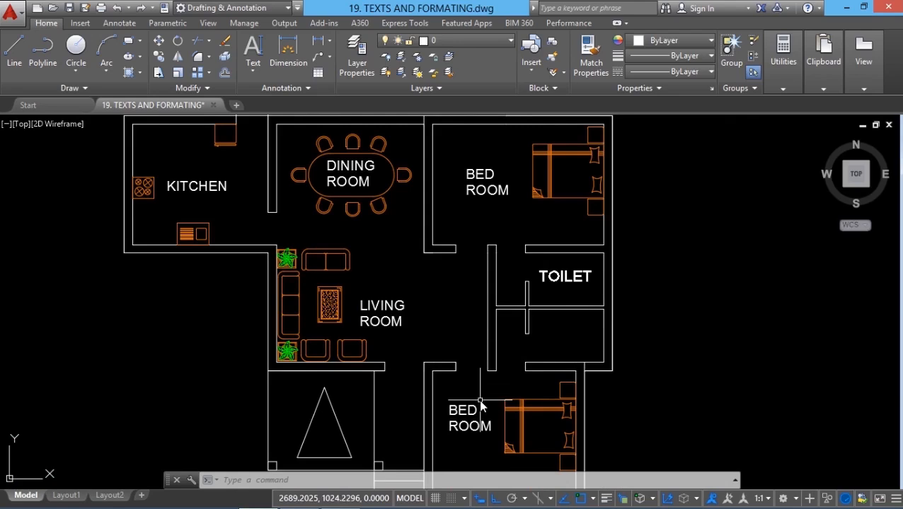
left_click(483, 442)
key("Escape")
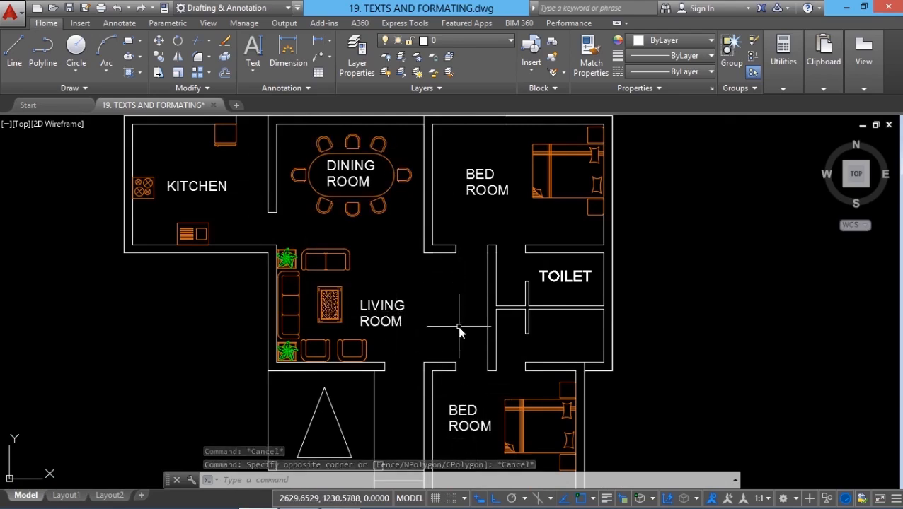
left_click(466, 413)
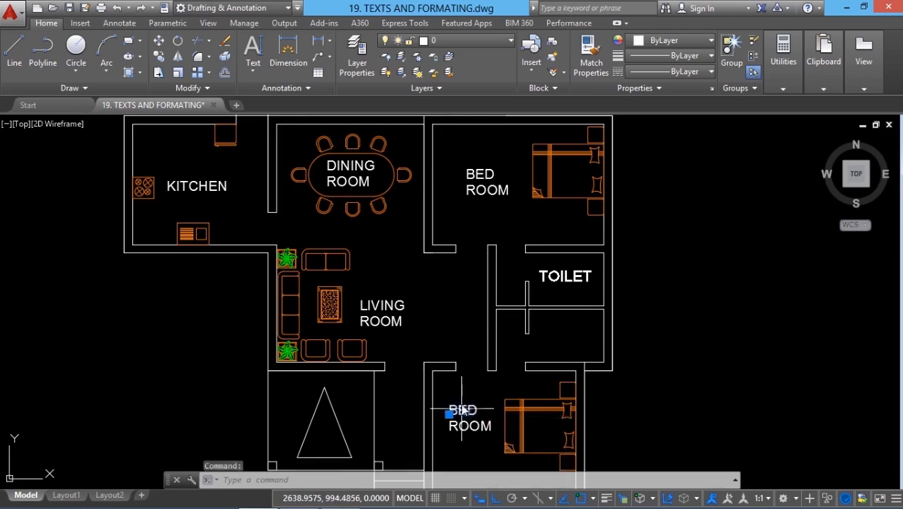
key("ctrl+1")
left_click(124, 385)
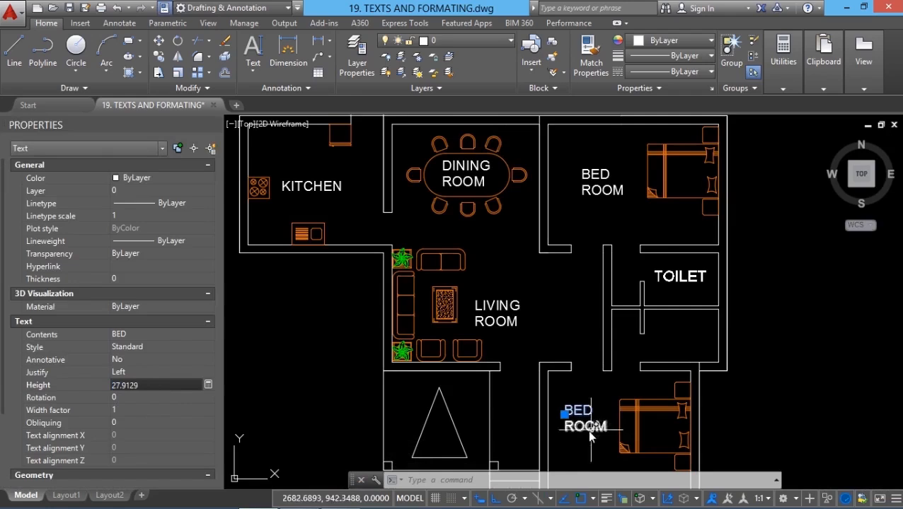
left_click(202, 123)
key("Escape")
key("Escape")
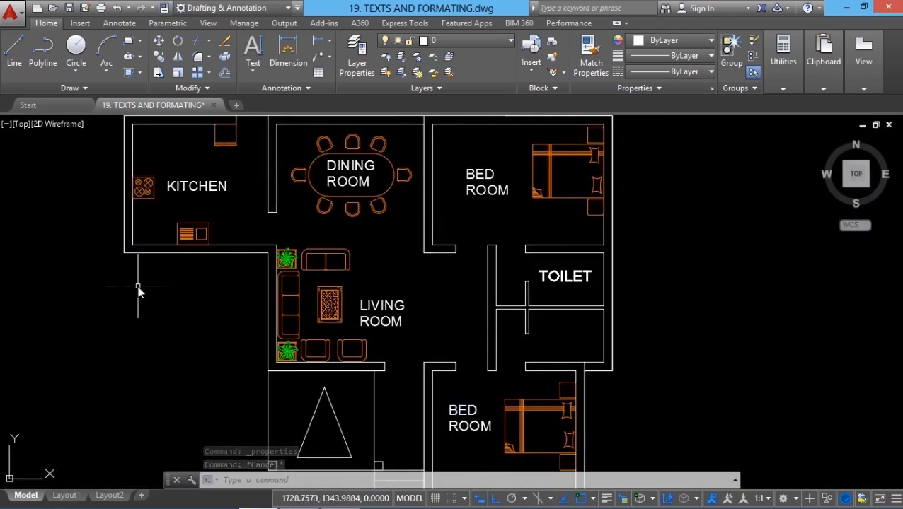
- Select every Text object in the entire drawing with Quick Select, using Color equals ByLayer as the filter
key("ctrl+1")
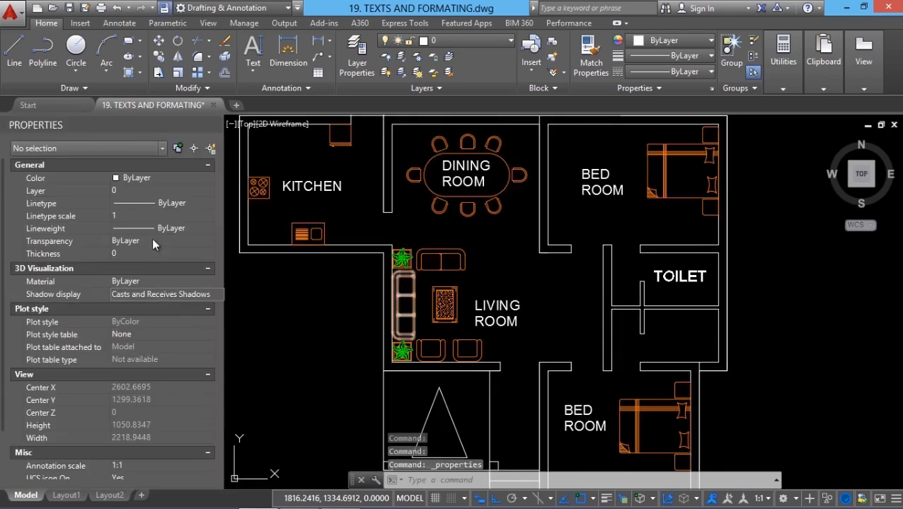
left_click(211, 149)
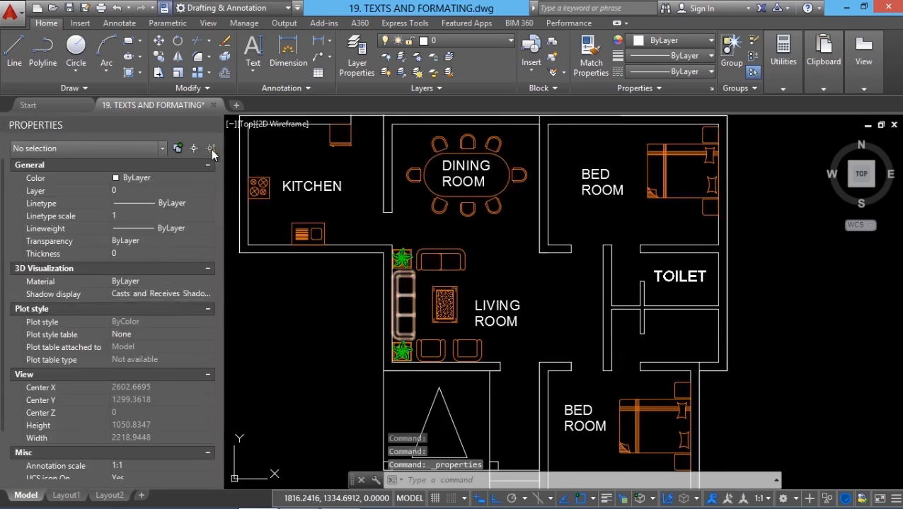
left_click(448, 166)
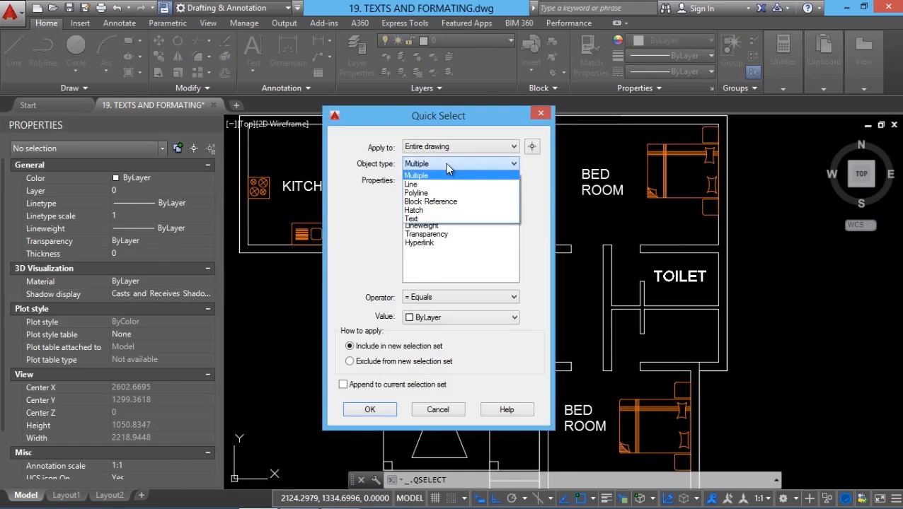
left_click(420, 220)
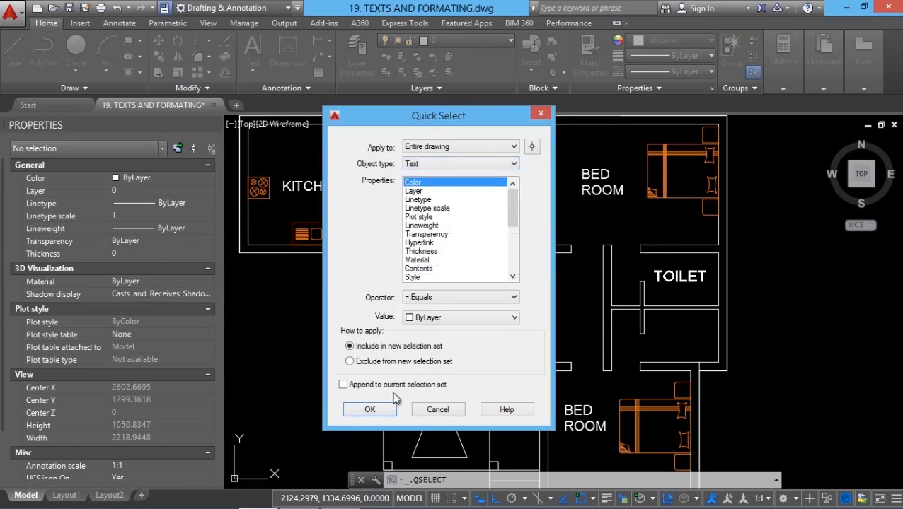
left_click(369, 413)
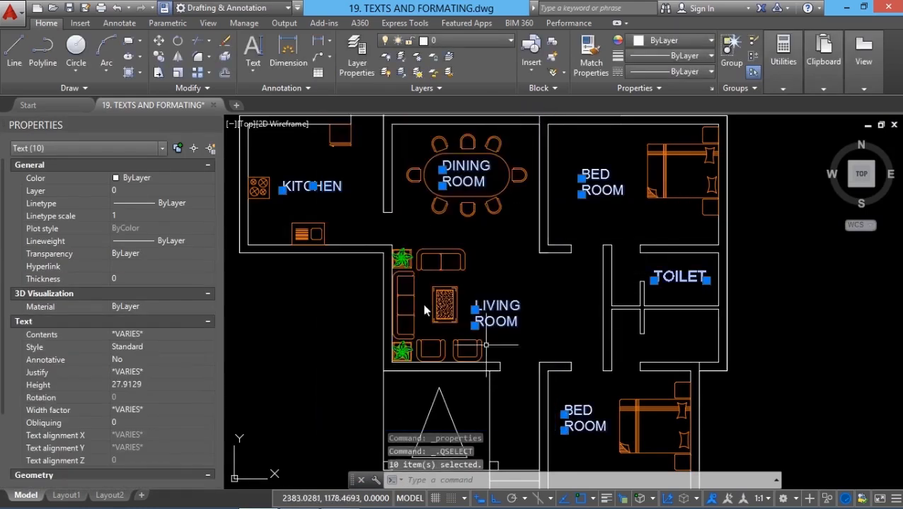
- Set the height of all selected room labels to 20
left_click(141, 385)
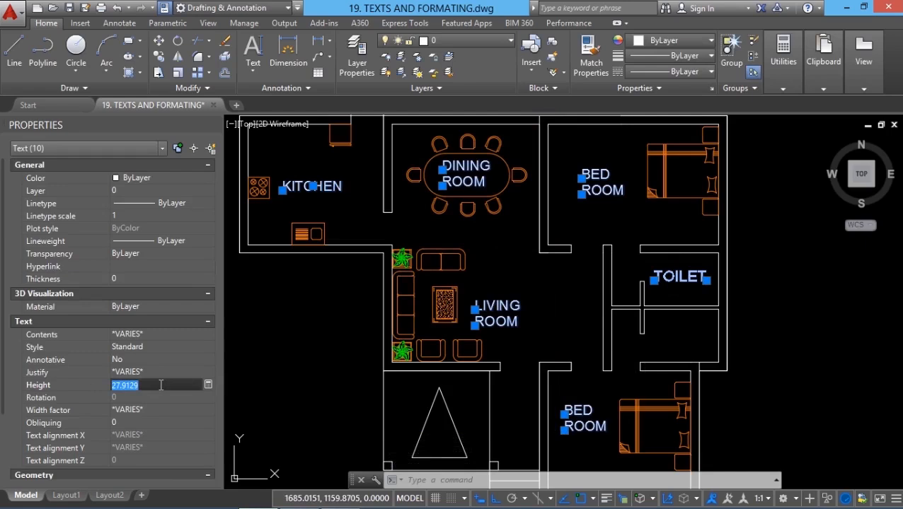
type("20")
key("Return")
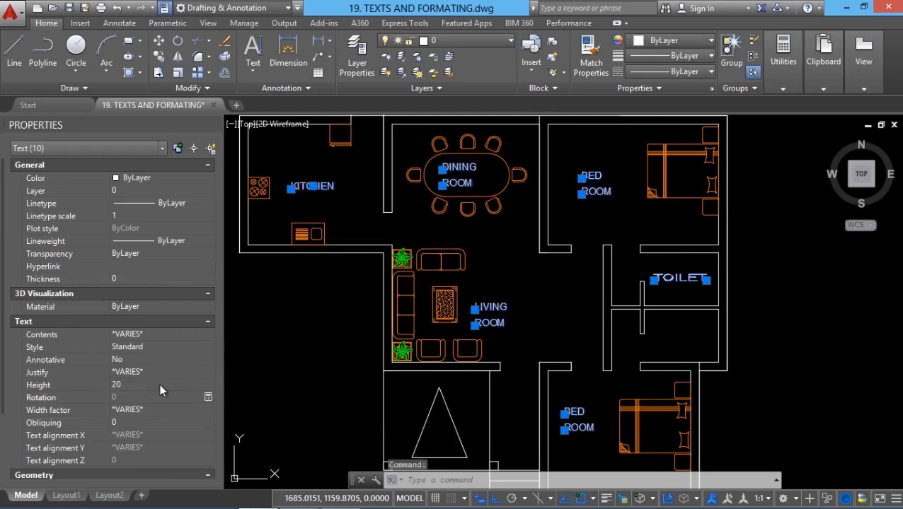
- Inspect the text style of the KITCHEN label in its properties, then clear the selection and close the properties
key("Escape")
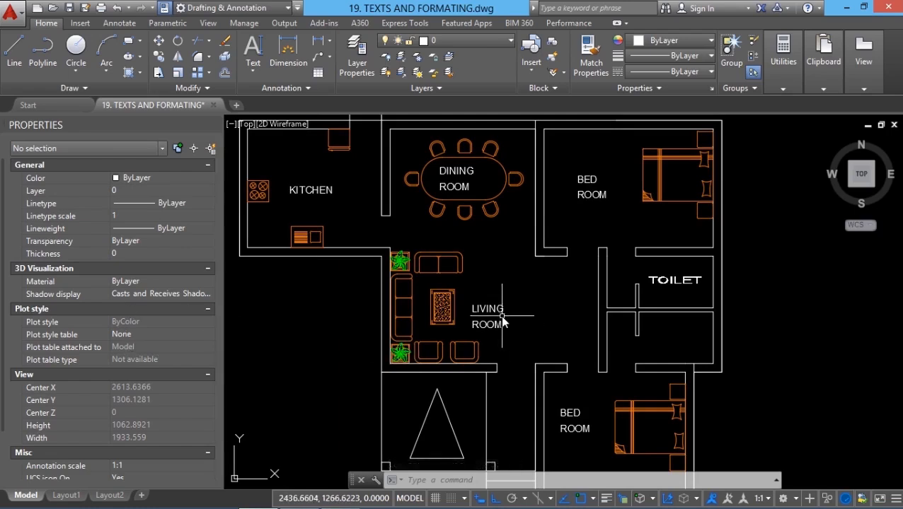
left_click(322, 193)
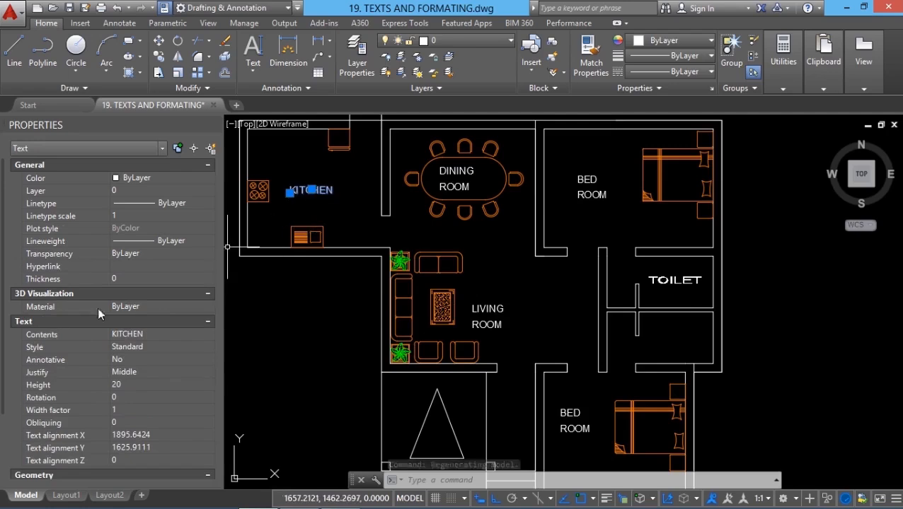
left_click(132, 346)
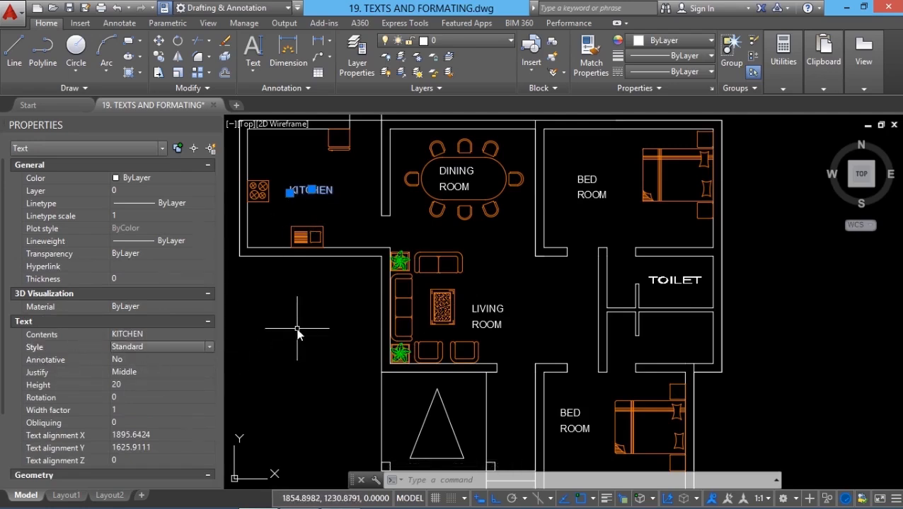
key("Escape")
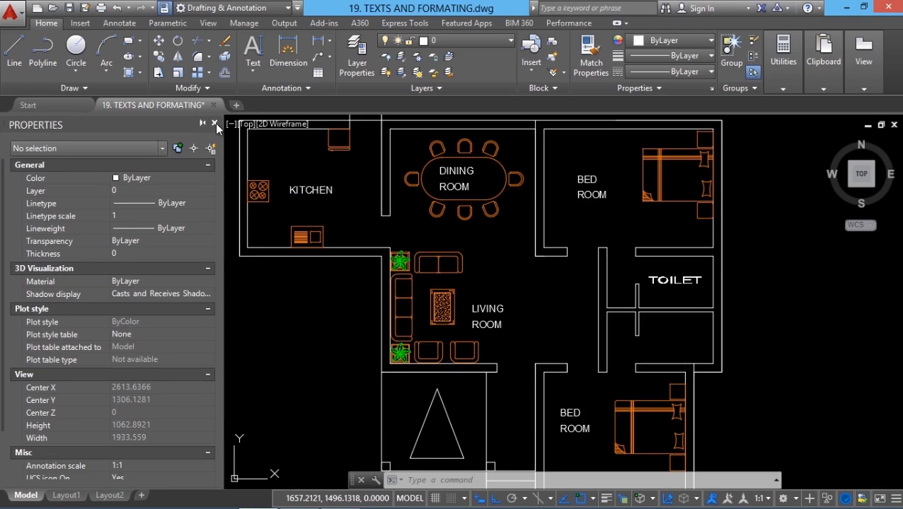
left_click(215, 123)
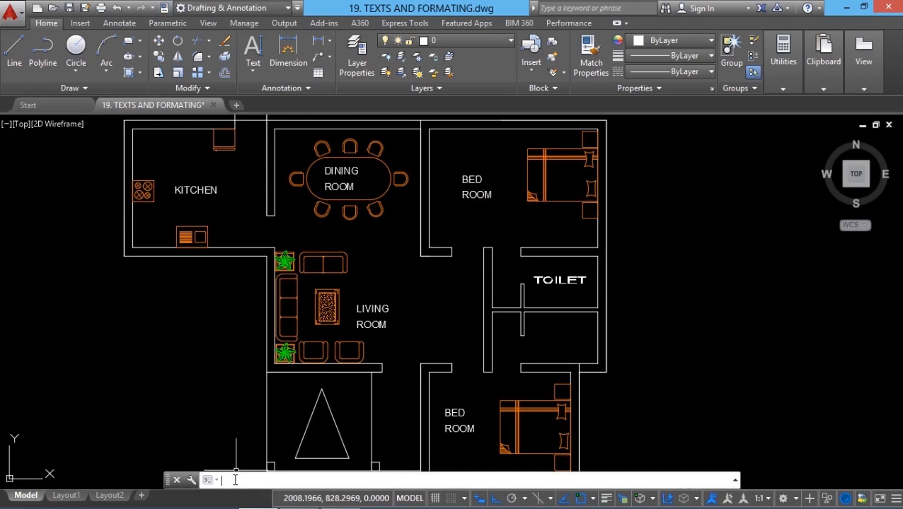
- Create a new text style named SAB with the STYLE command
key("Return")
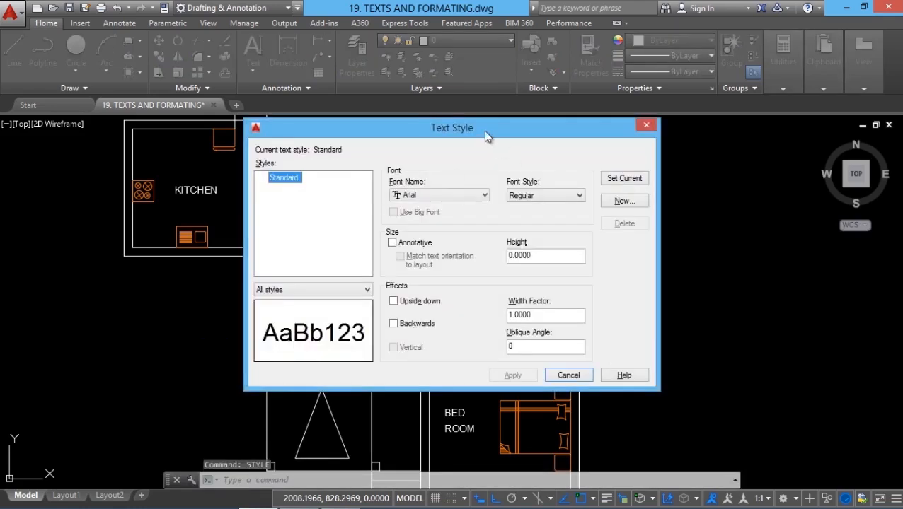
left_click_drag(483, 130, 412, 133)
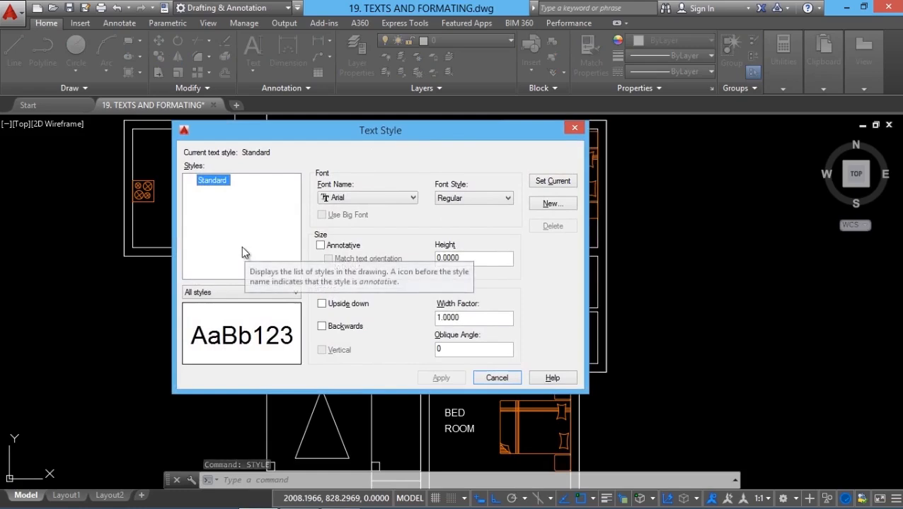
left_click(230, 195)
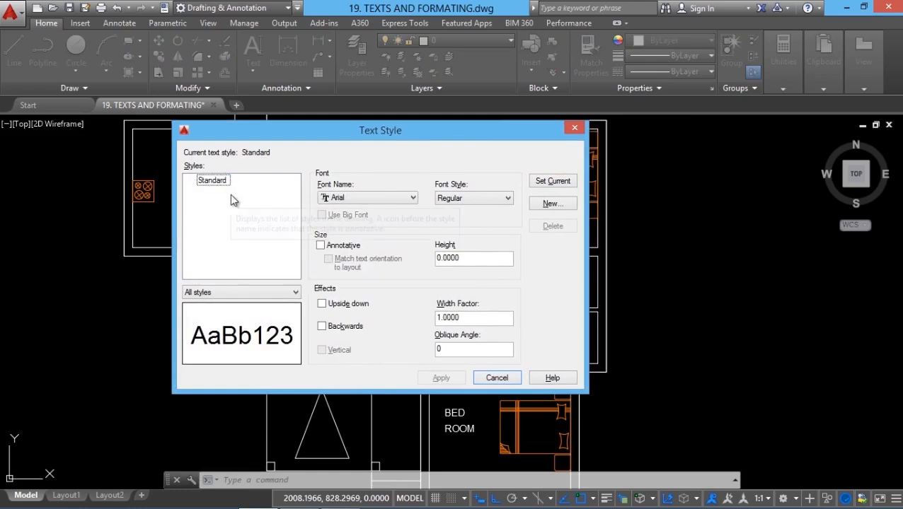
left_click(550, 205)
type("SA")
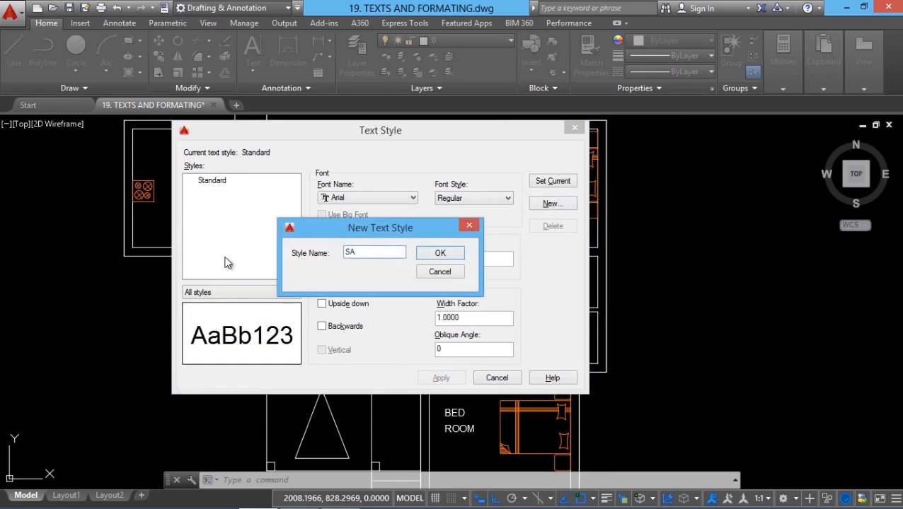
type("B")
key("Return")
left_click(204, 182)
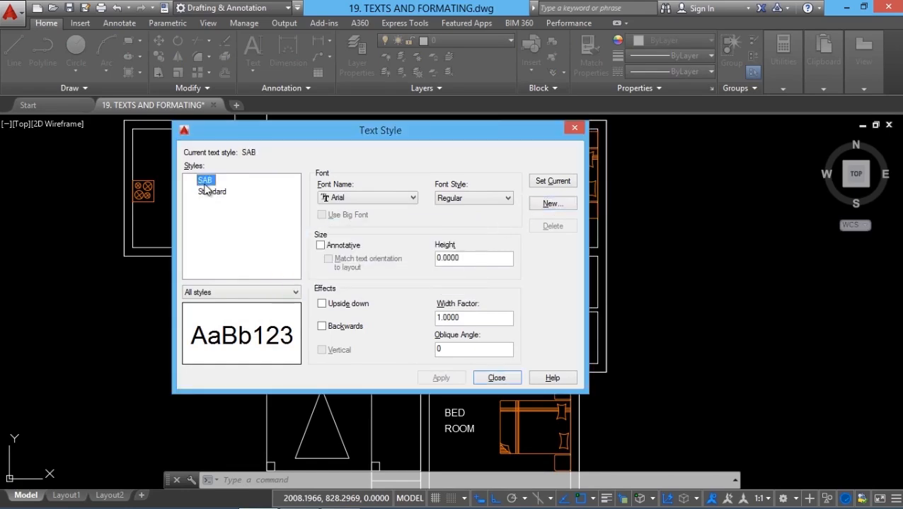
- Browse the available fonts and try amgdtans.shx for the SAB text style
left_click(352, 198)
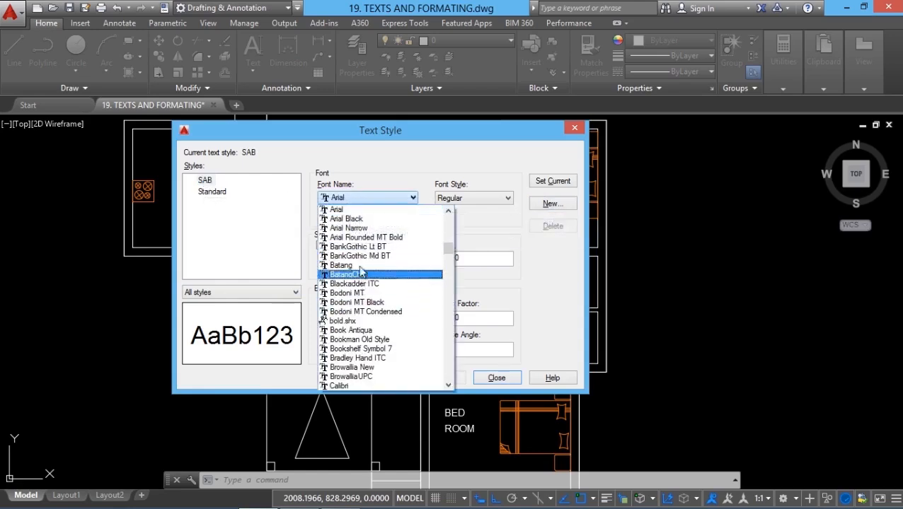
left_click_drag(448, 249, 448, 219)
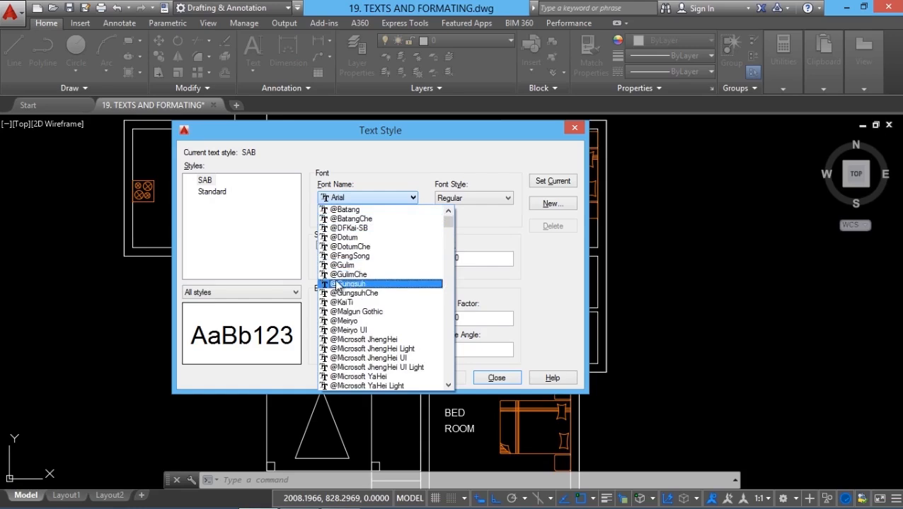
scroll(347, 304, "down", 10)
scroll(444, 276, "down", 6)
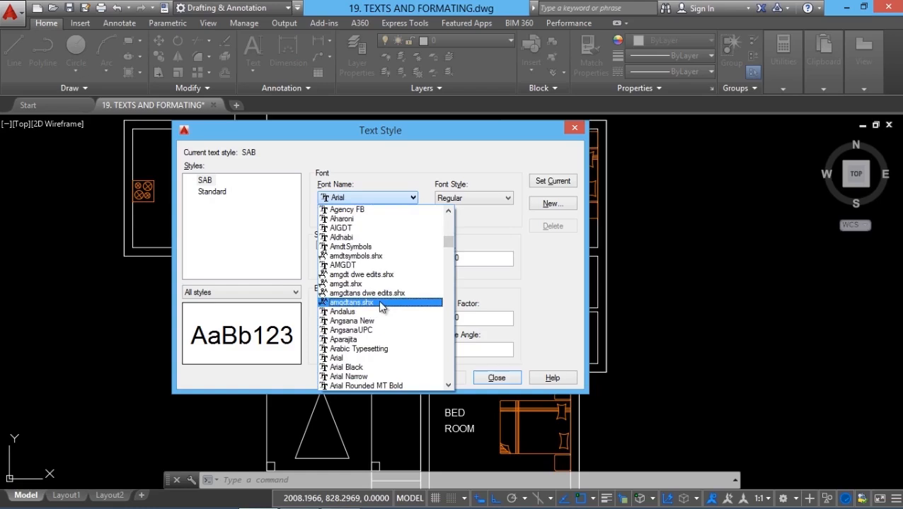
left_click(380, 304)
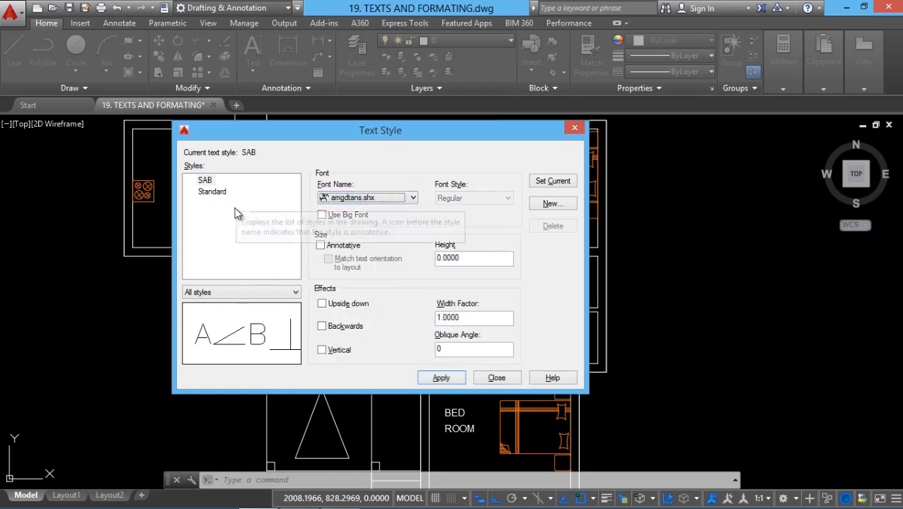
- Set the SAB text style's font to Vijaya with the Bold font style
left_click(413, 198)
left_click_drag(453, 247, 451, 282)
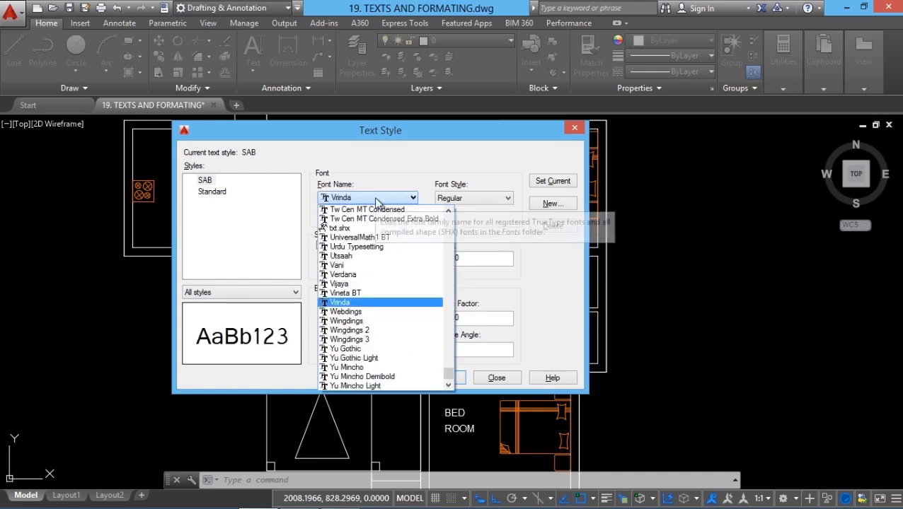
left_click(352, 283)
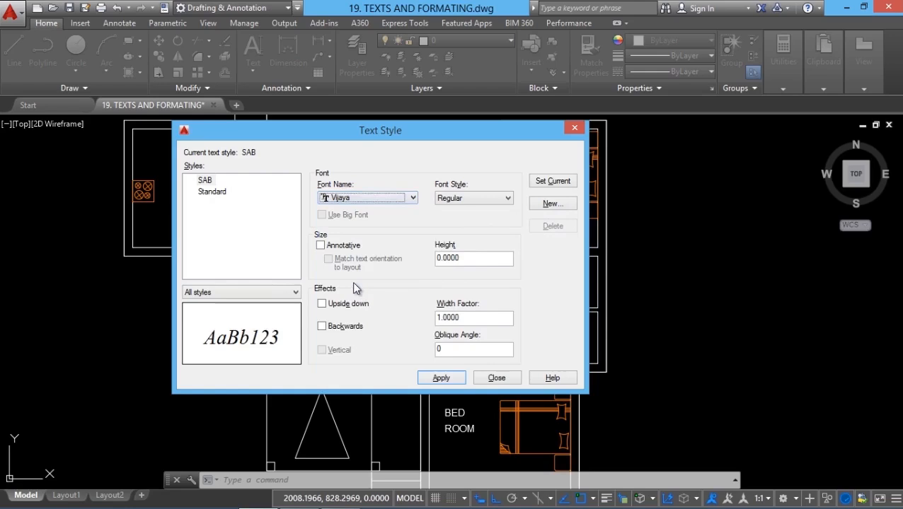
left_click(467, 199)
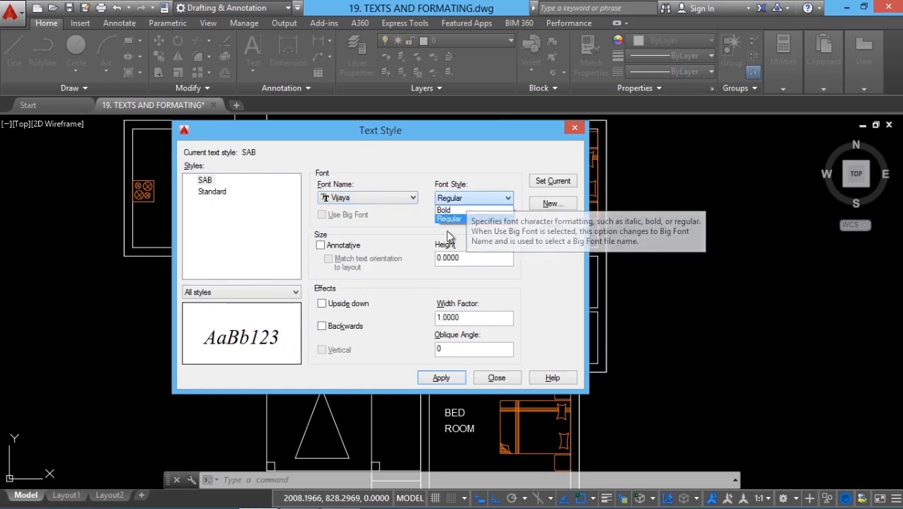
left_click(451, 210)
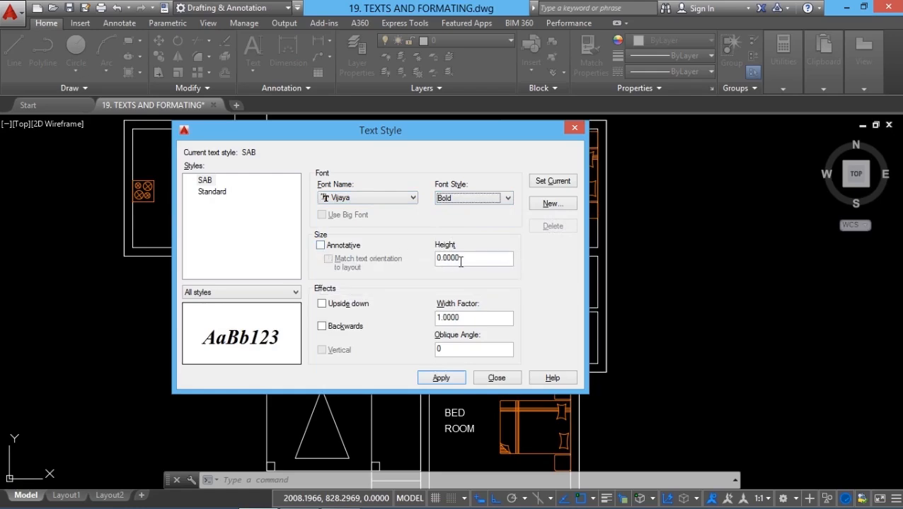
- Check the SAB style's height setting, and preview the Upside down and Backwards effects, switching each off again
double_click(496, 259)
left_click(483, 259)
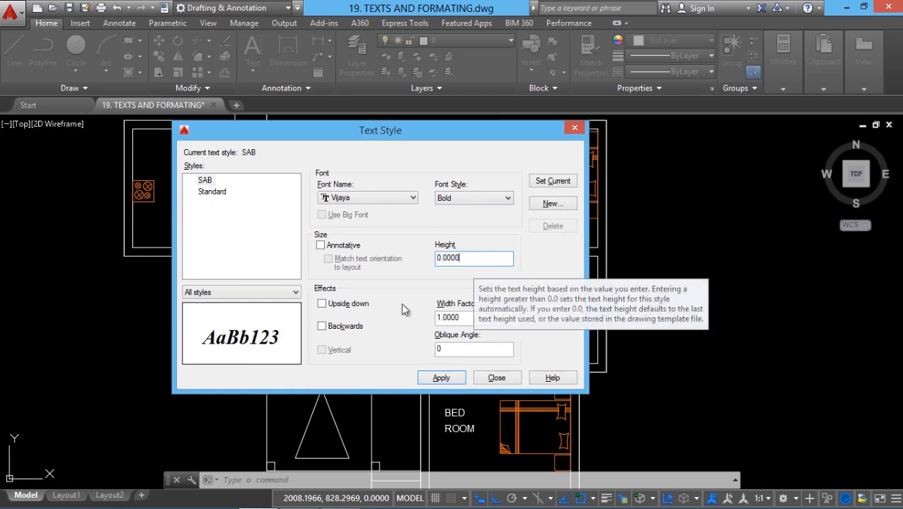
left_click(323, 304)
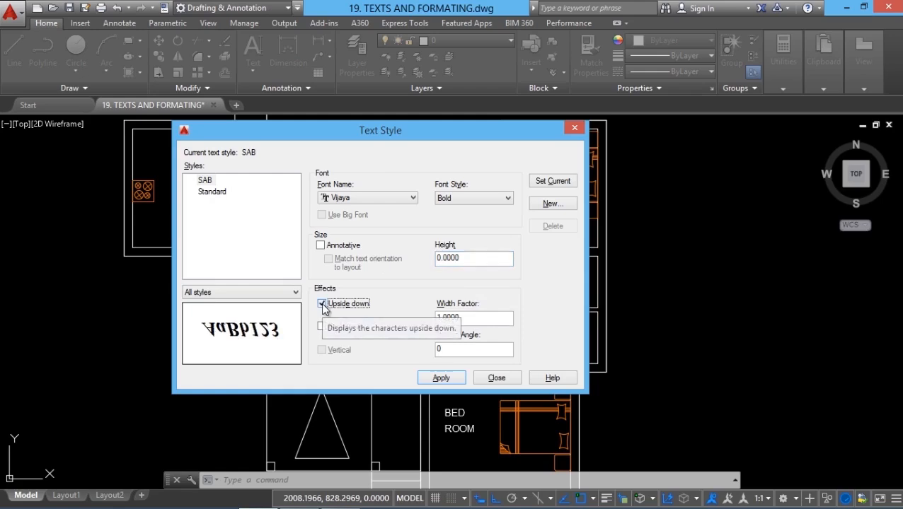
left_click(322, 305)
left_click(323, 327)
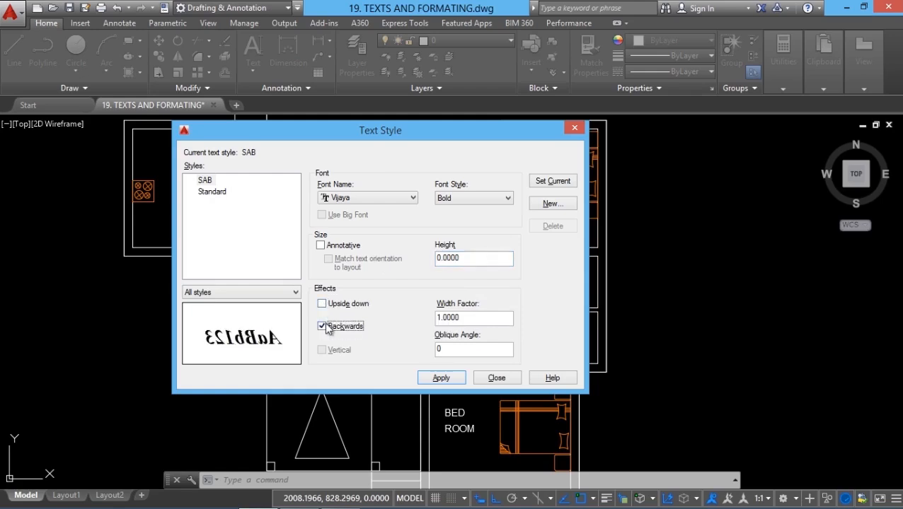
left_click(323, 326)
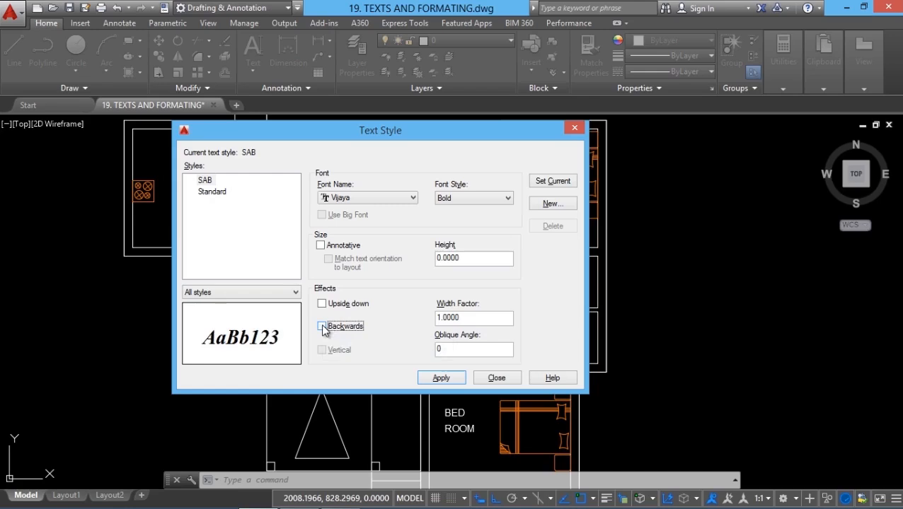
- Review the SAB style's width factor and oblique angle, then apply the style and close the Text Style dialog
double_click(467, 318)
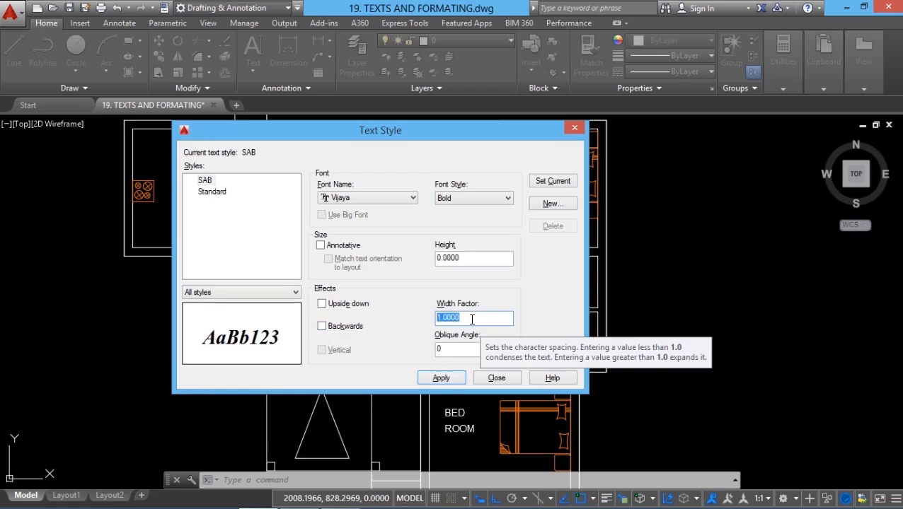
left_click(455, 349)
double_click(453, 350)
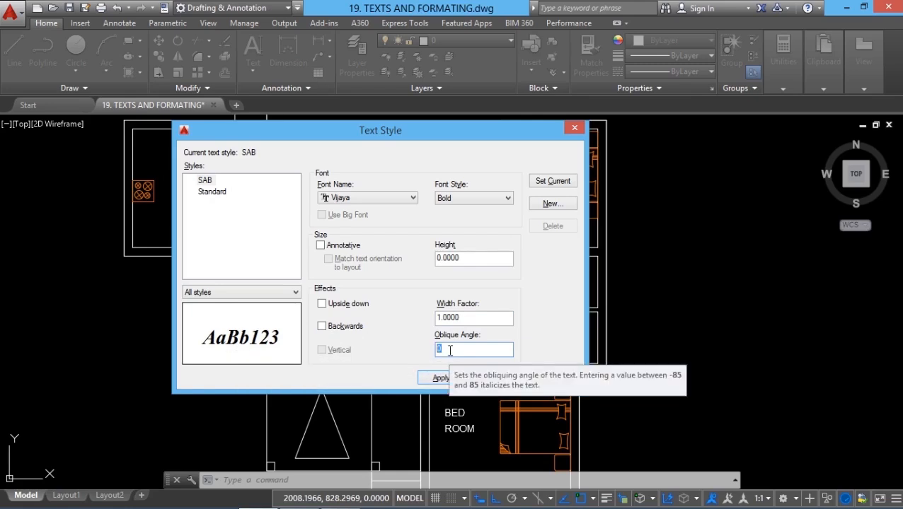
left_click(431, 381)
key("Escape")
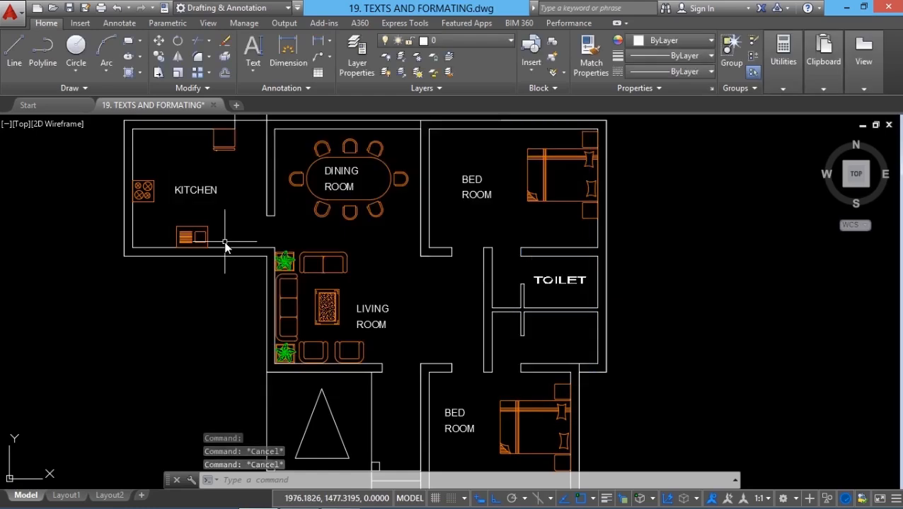
- Assign the SAB text style to the KITCHEN label, then clear the selection and close the properties
left_click(201, 202)
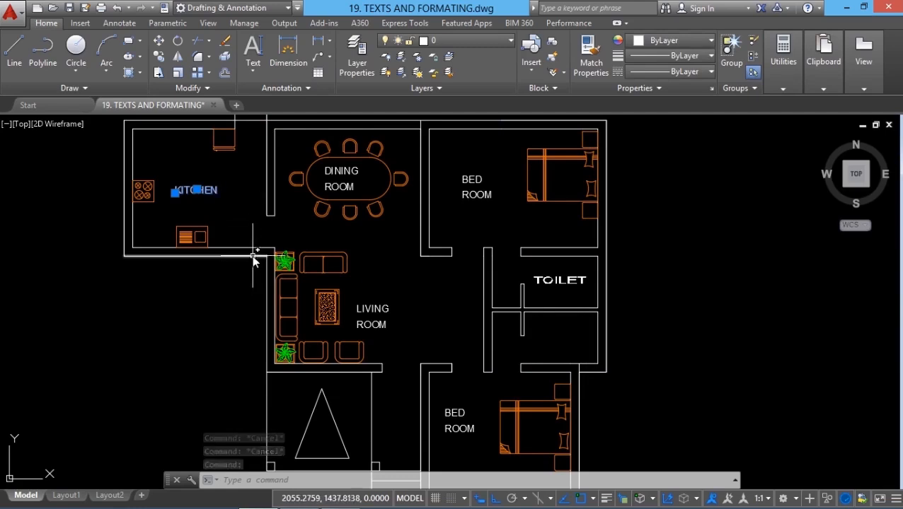
key("ctrl+1")
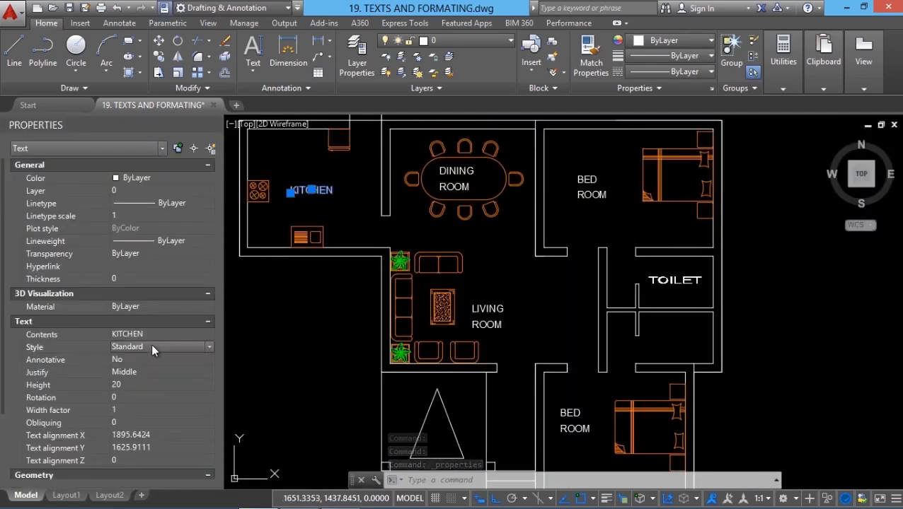
left_click(152, 348)
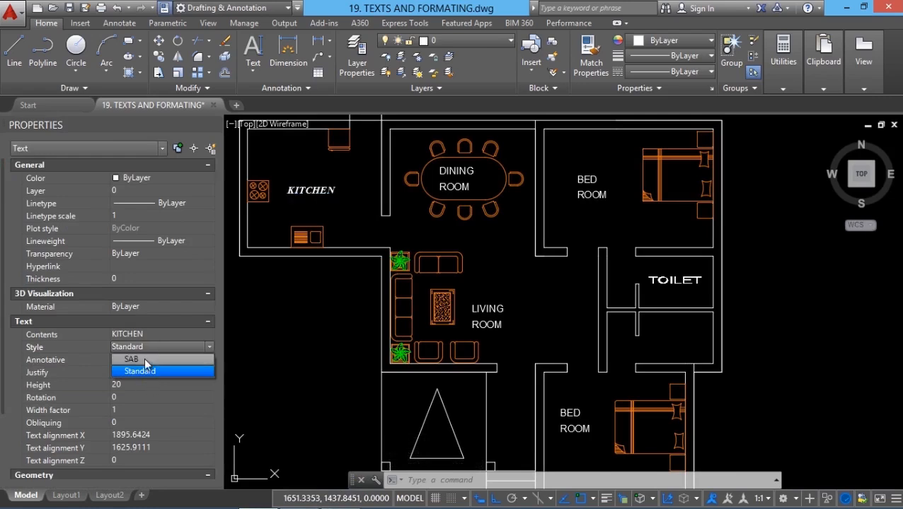
left_click(143, 357)
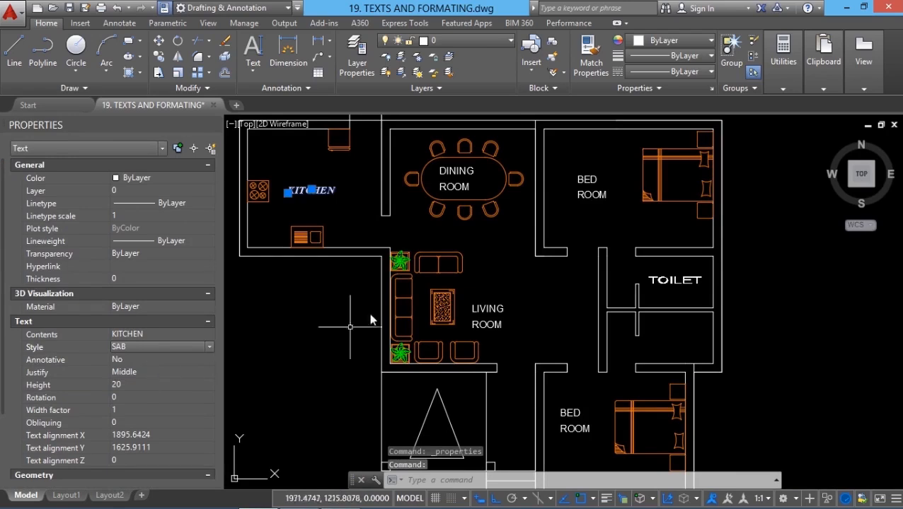
key("Escape")
scroll(301, 190, "up", 4)
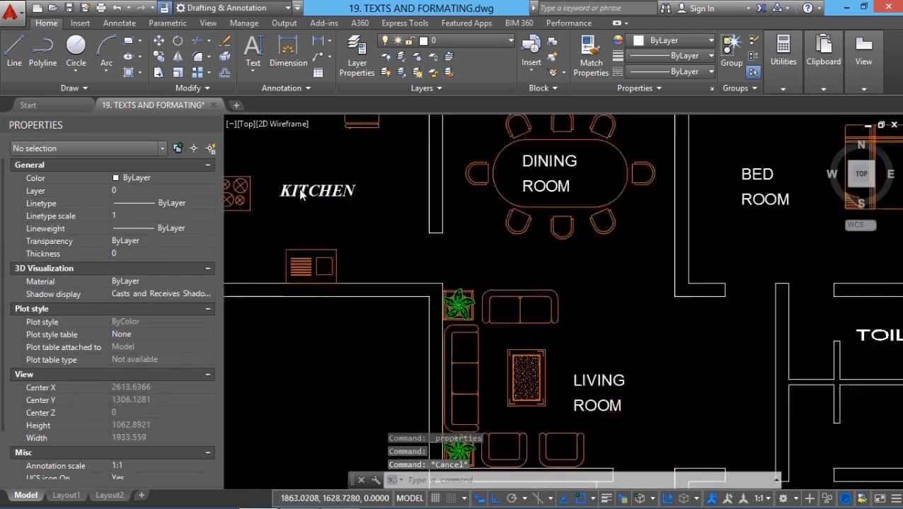
scroll(312, 273, "down", 4)
key("ctrl+1")
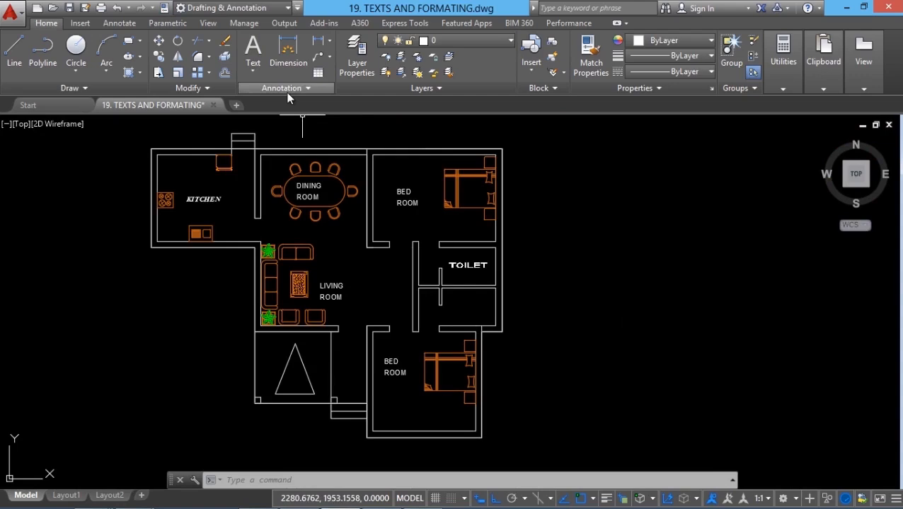
- Start a Multiline Text object by drawing its text box in the empty area to the right of the floor plan
left_click(255, 70)
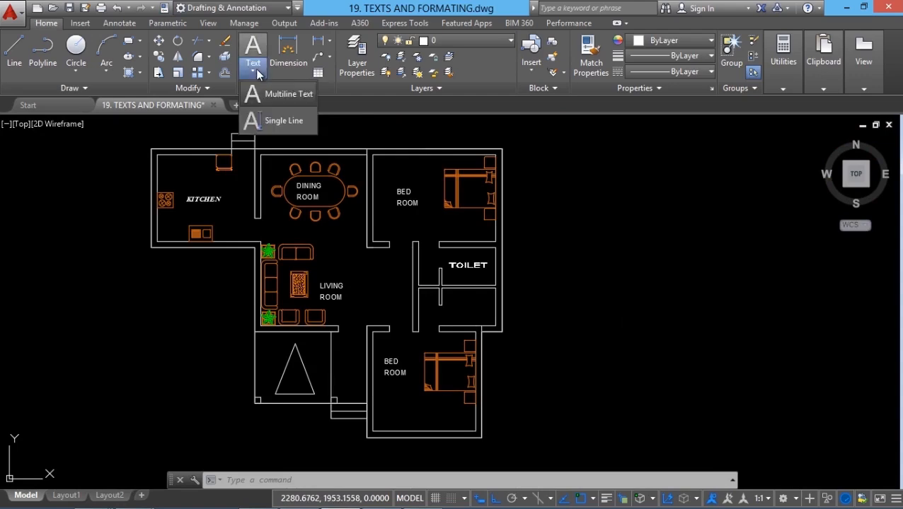
left_click(287, 96)
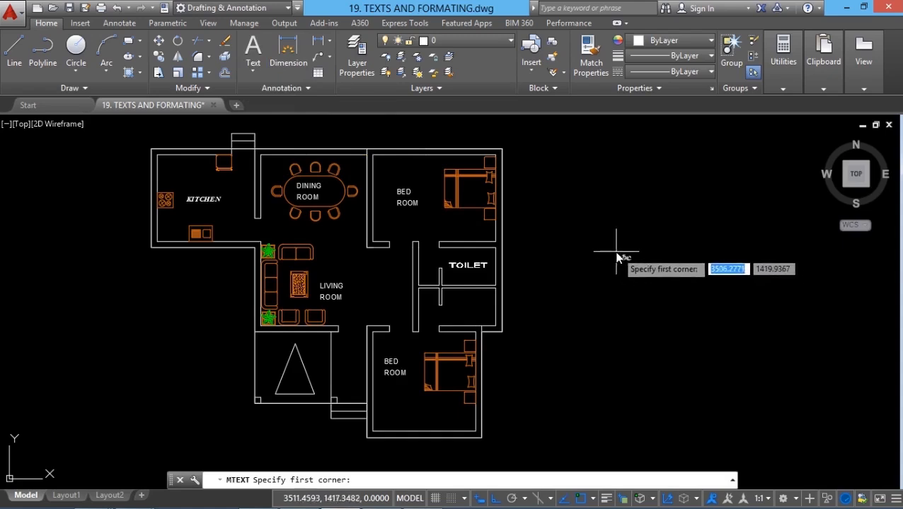
left_click(528, 148)
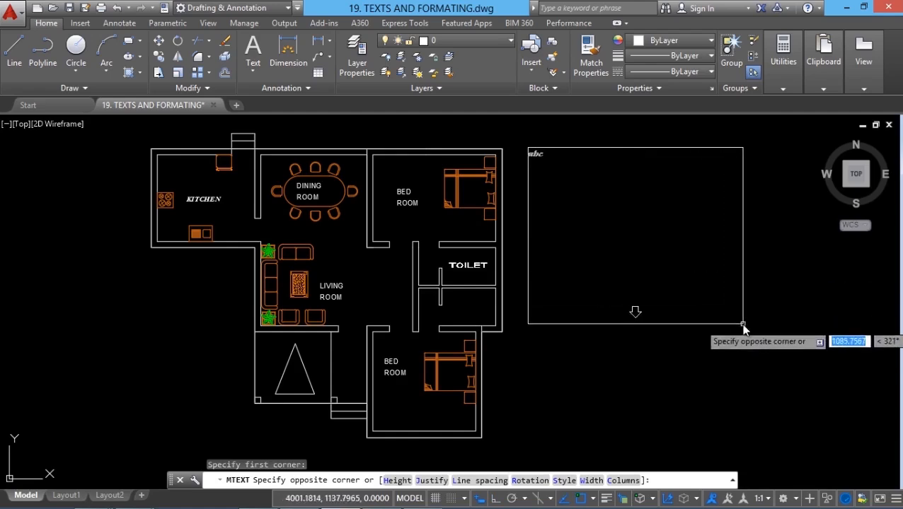
left_click(703, 437)
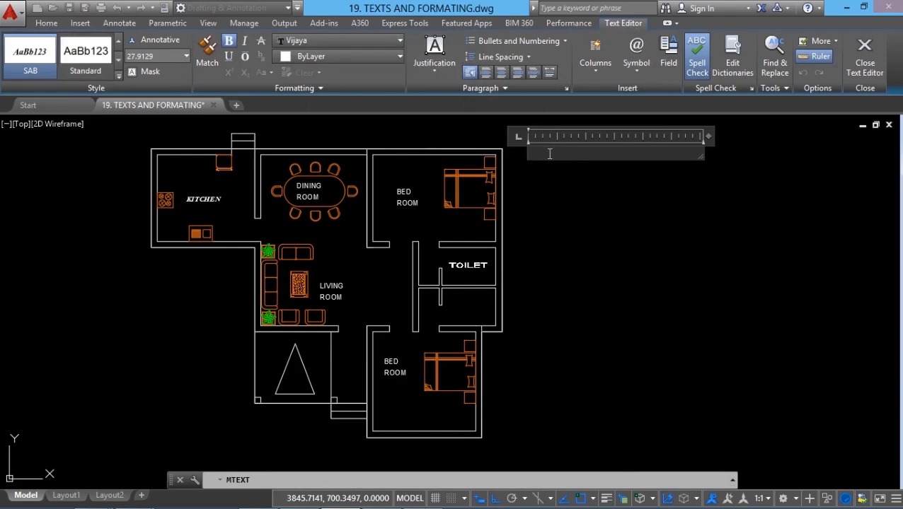
- Fill the multiline text box with five lines of random filler text, and delete all of it again
type("sd'a;l;ksapdsjad")
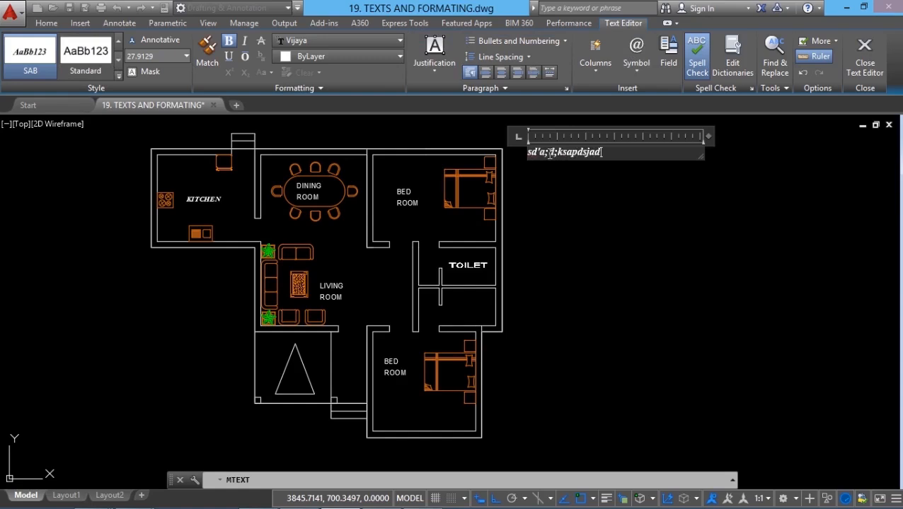
type("sadlsadsadmsa;")
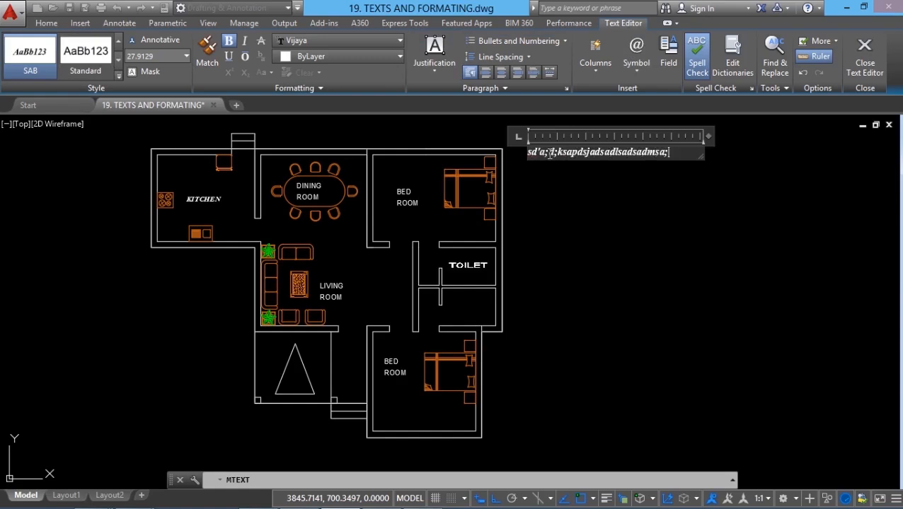
key("Return")
type("m;m;sm;dma;smd;msad")
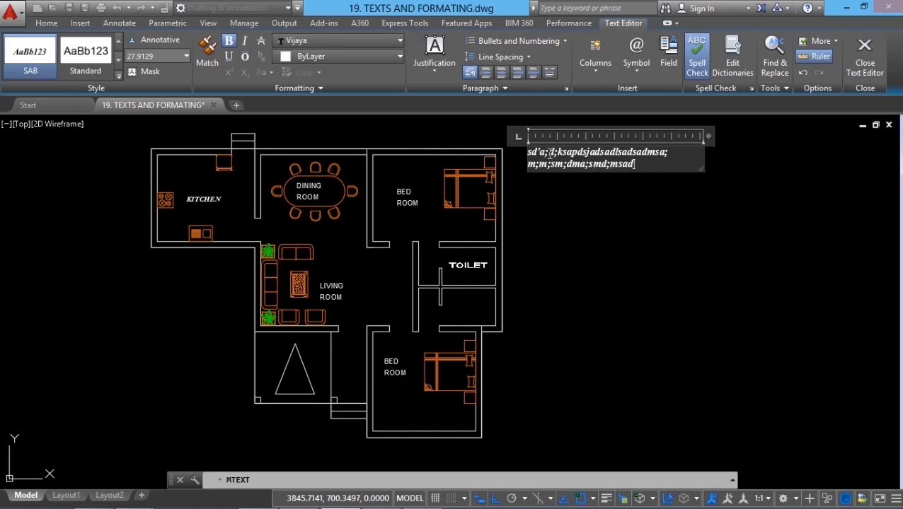
key("Return")
type("'s,'d,'a,s'd,sa',d")
key("Return")
type("',l',s',d',as'd,',s'd,a's,d',s'd',asd")
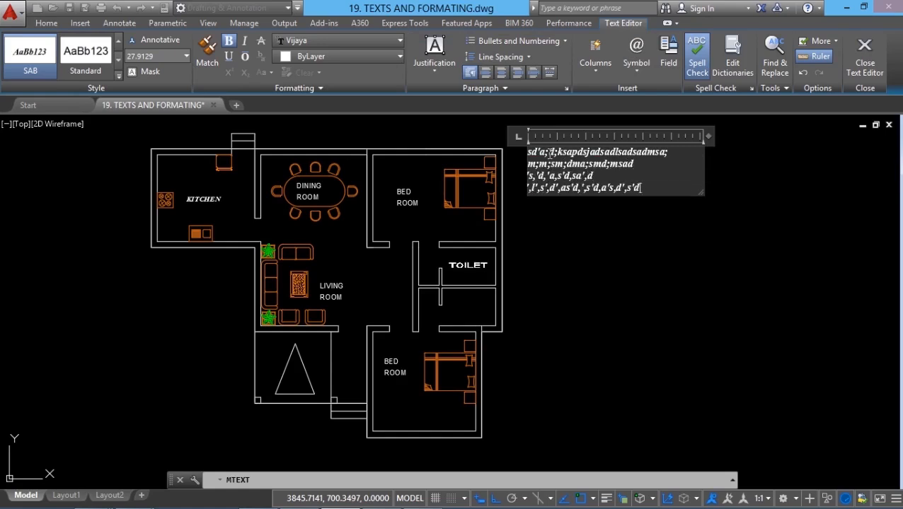
key("Return")
type("'s'd'as,d',as',d',as'd,'as,d',a")
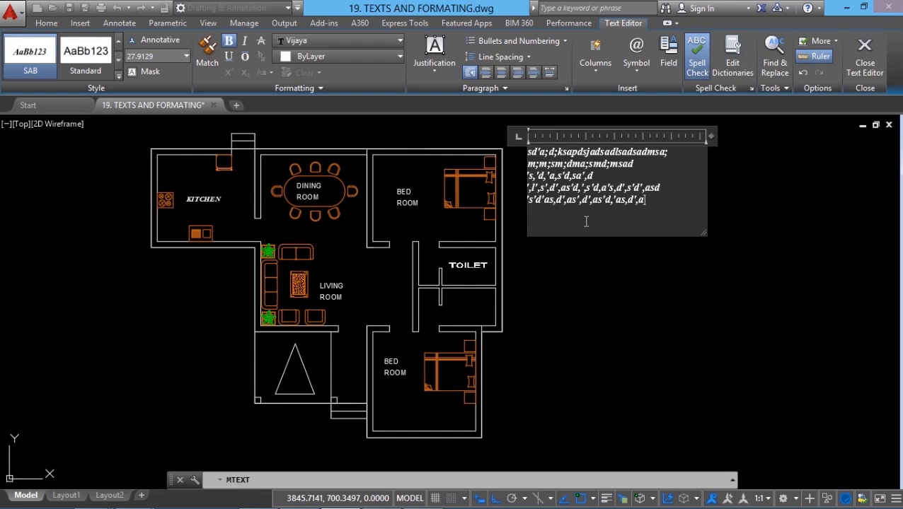
left_click_drag(529, 151, 669, 223)
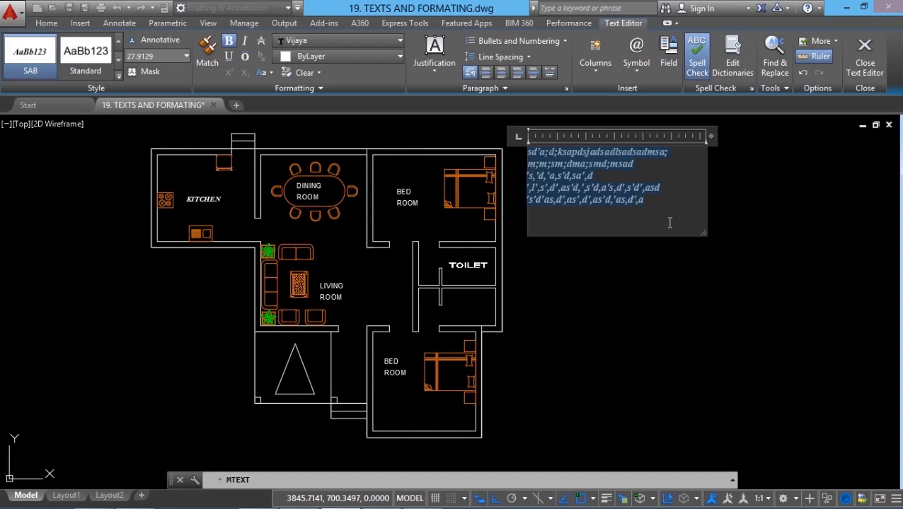
key("Delete")
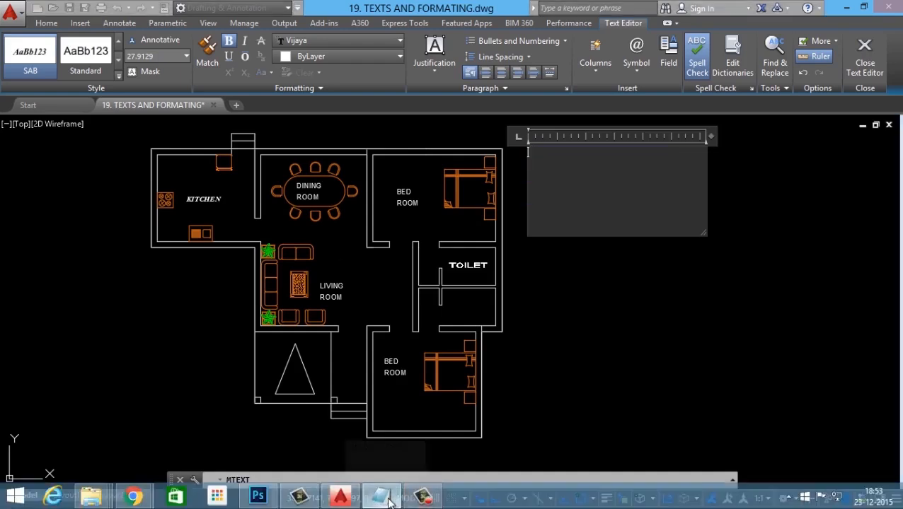
- Copy the full house description from the Notepad document into the multiline text box, and enlarge the box to hold it in one column
left_click(382, 497)
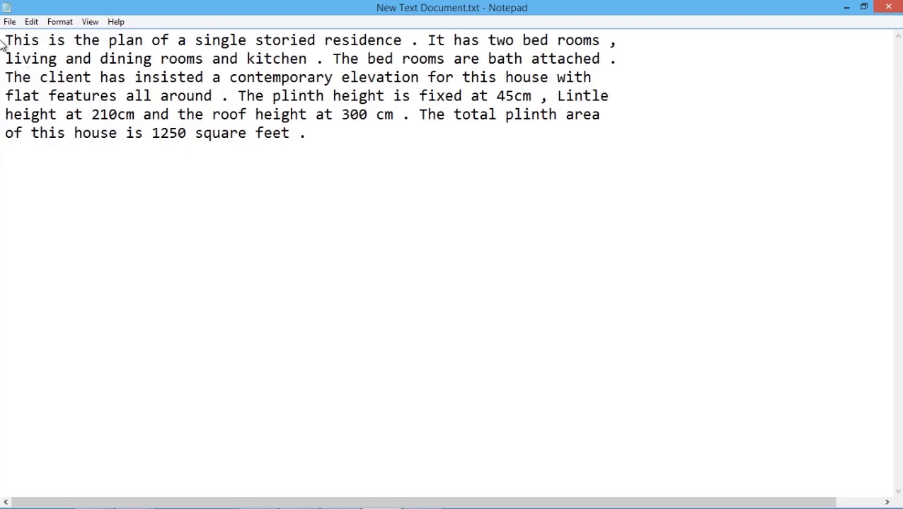
left_click_drag(6, 42, 370, 150)
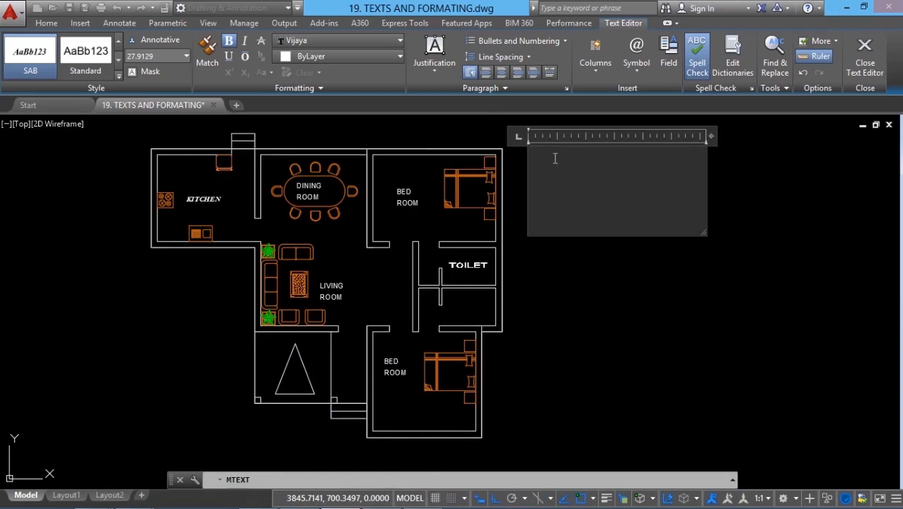
type("This is the plan of a single storied residence . It has two bed rooms , living and dining rooms and kitchen . The bed rooms are bath attached . The client has insisted a contemporary elevation for this house with flat features all around . The plinth height is fixed at 45cm , Lintle height at 210cm and the roof height at 300 cm . The total plinth area of this house is 1250 square feet .")
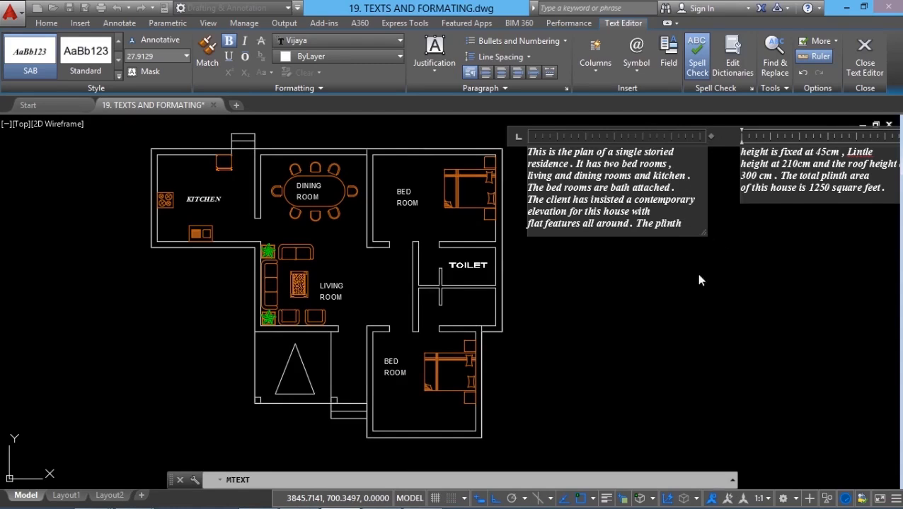
left_click_drag(705, 236, 733, 317)
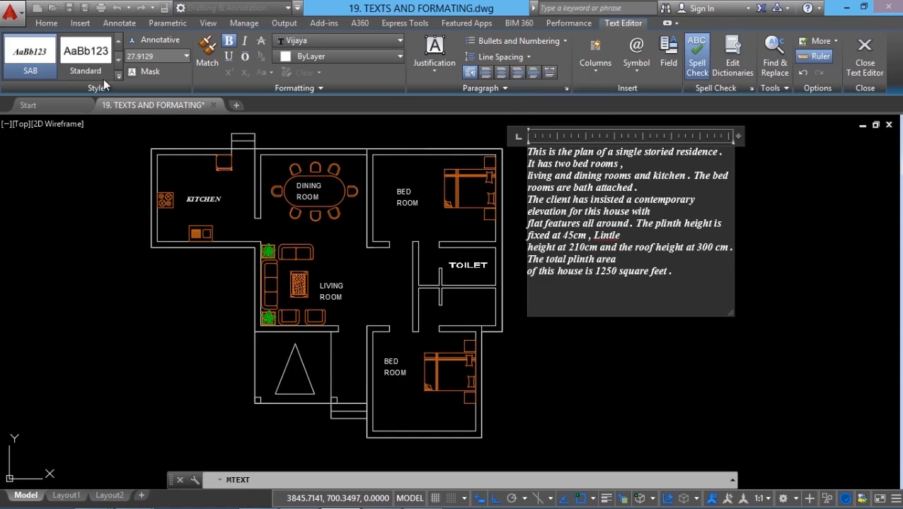
- Switch the multiline text to the Standard style, and set the height of "The client has insisted a contemporary" to 35
left_click(85, 60)
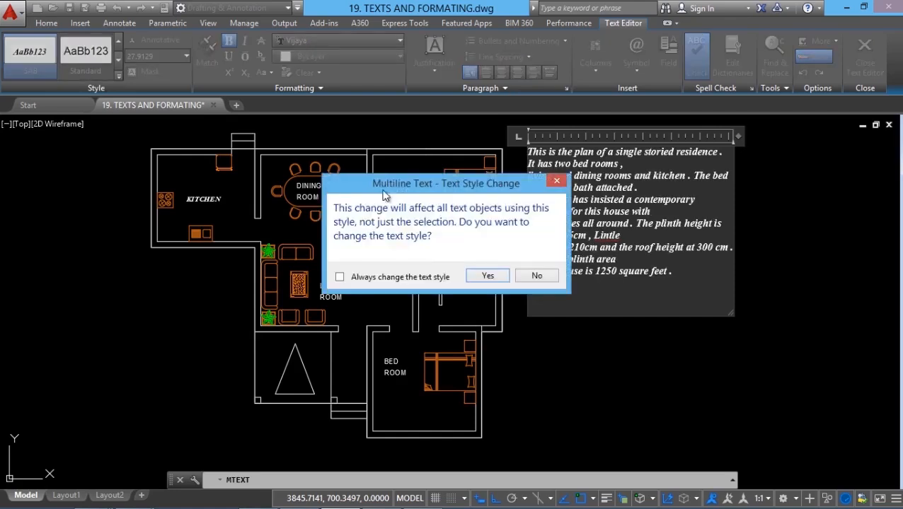
left_click(489, 276)
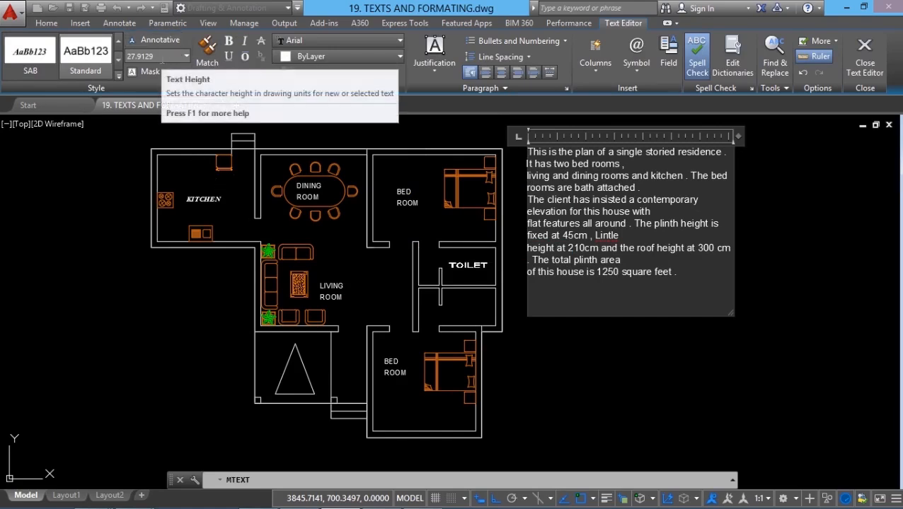
left_click_drag(529, 201, 698, 201)
left_click(148, 57)
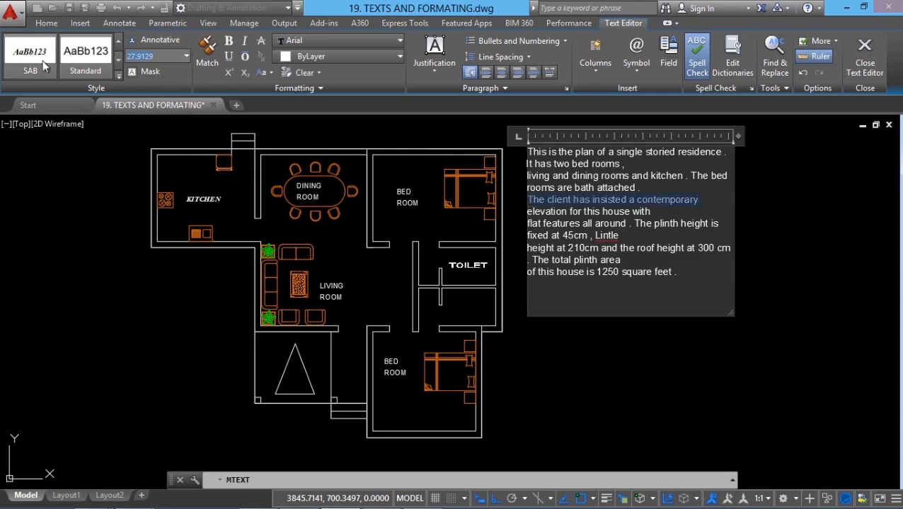
type("35")
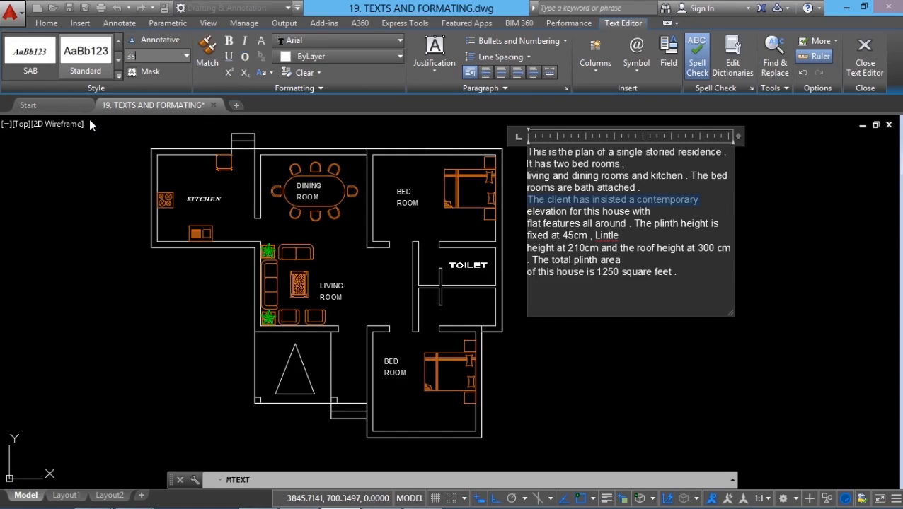
key("Return")
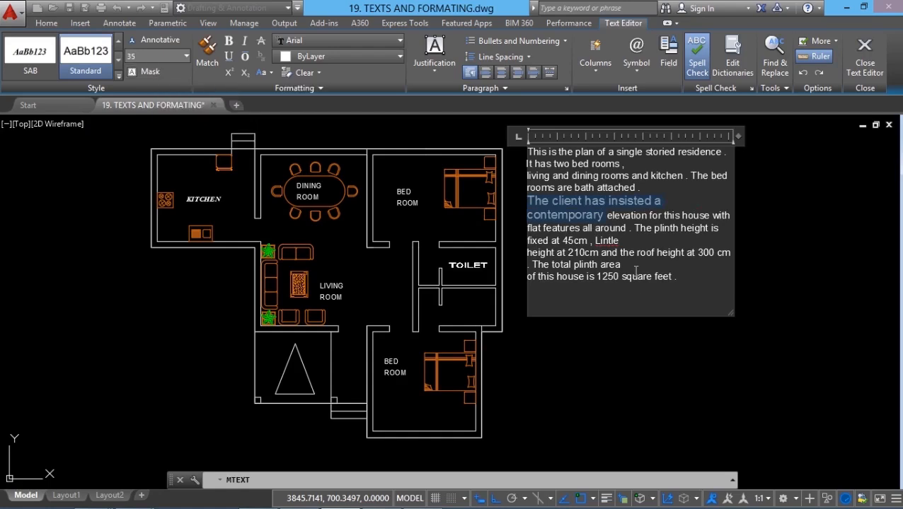
- Apply a red background mask to the multiline text, trying the drawing background color option on and off first
left_click(149, 71)
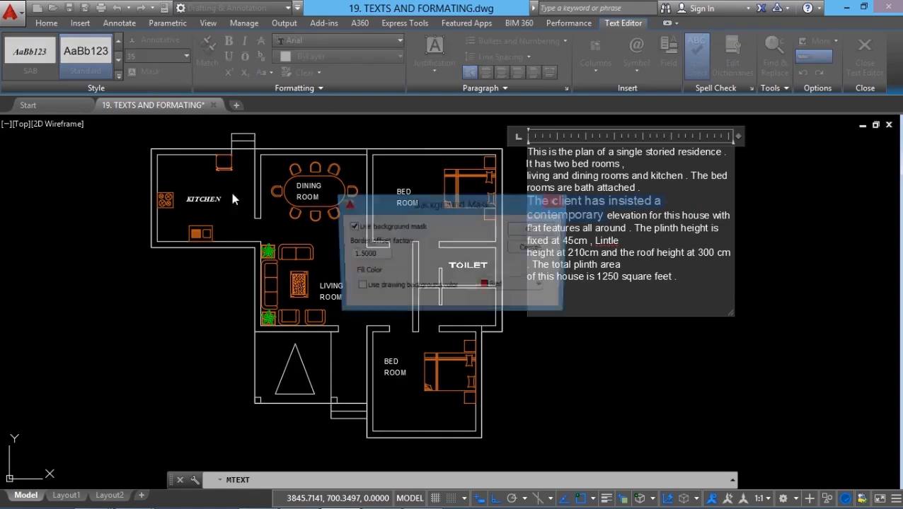
left_click(192, 201)
left_click(193, 201)
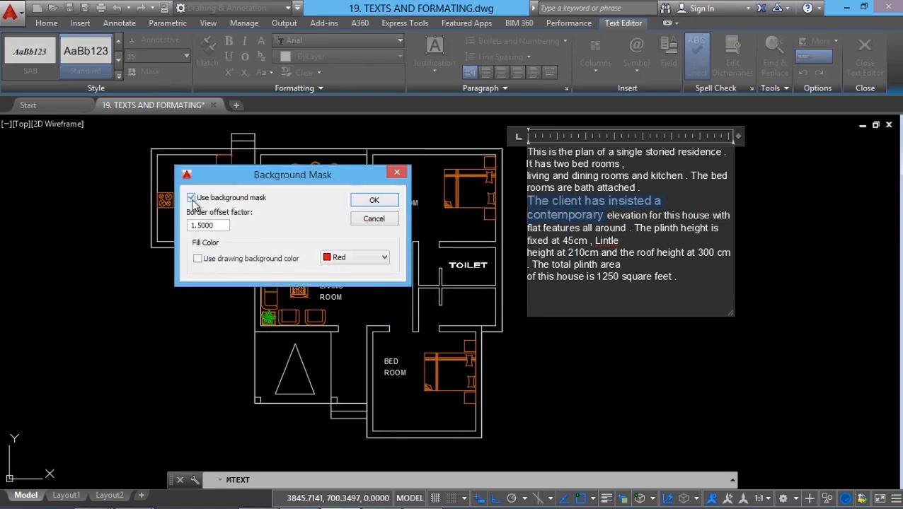
double_click(218, 226)
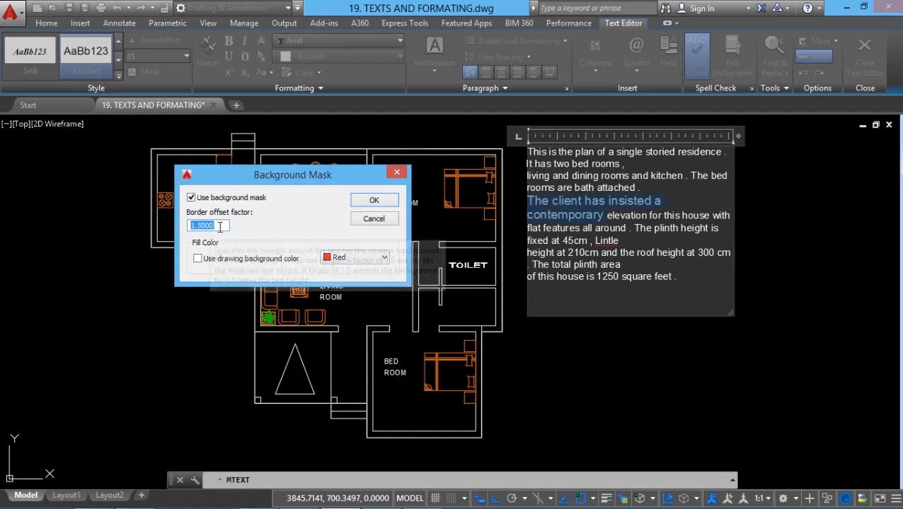
left_click(198, 259)
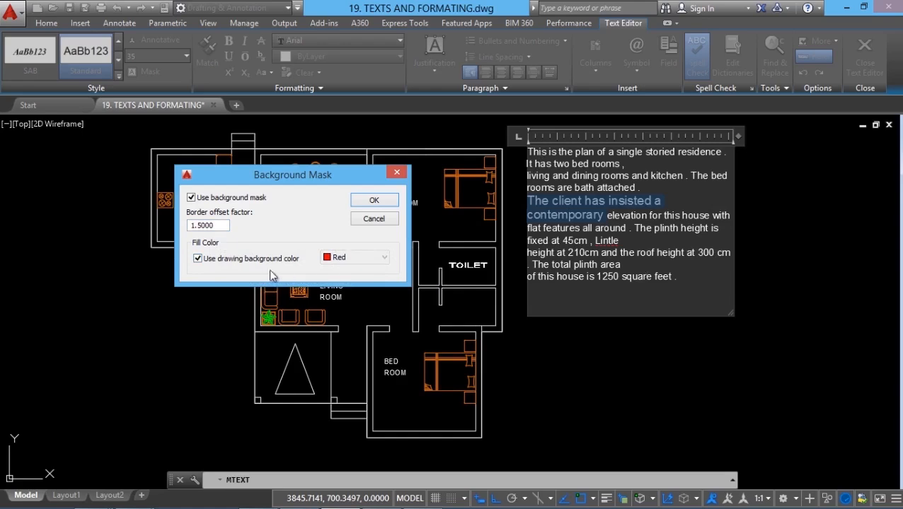
left_click(198, 259)
left_click(386, 258)
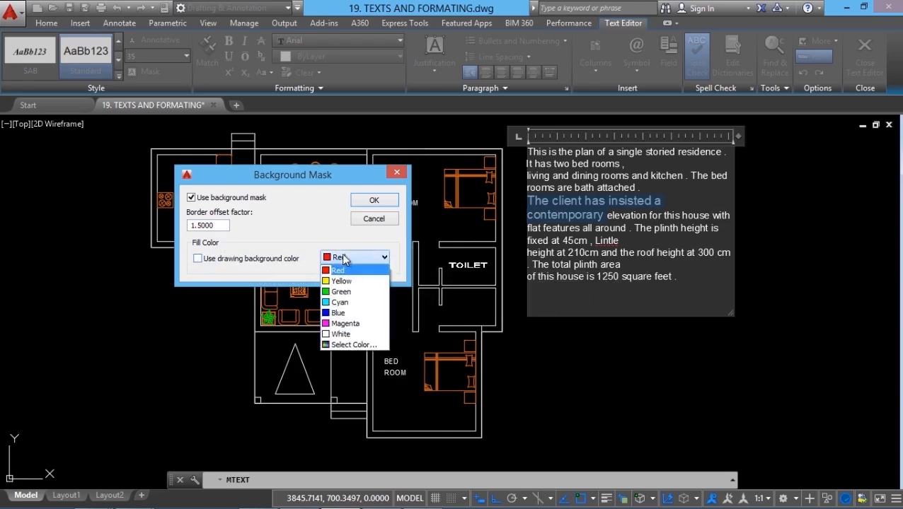
key("Down")
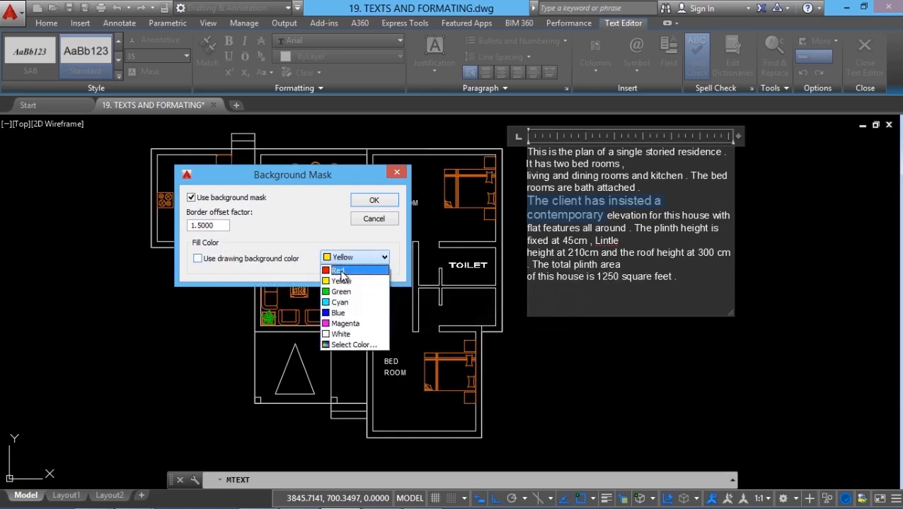
left_click(340, 271)
left_click(374, 201)
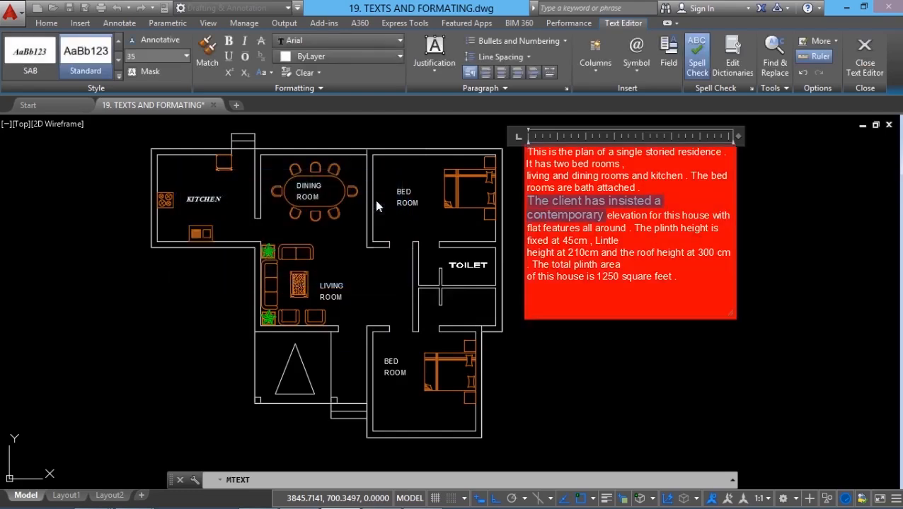
left_click(643, 295)
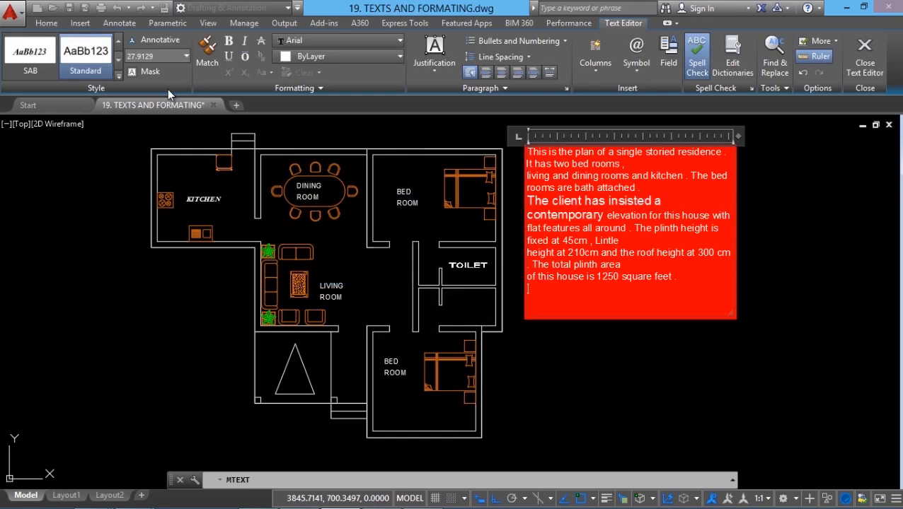
- Turn off the background mask of the multiline text
left_click(145, 73)
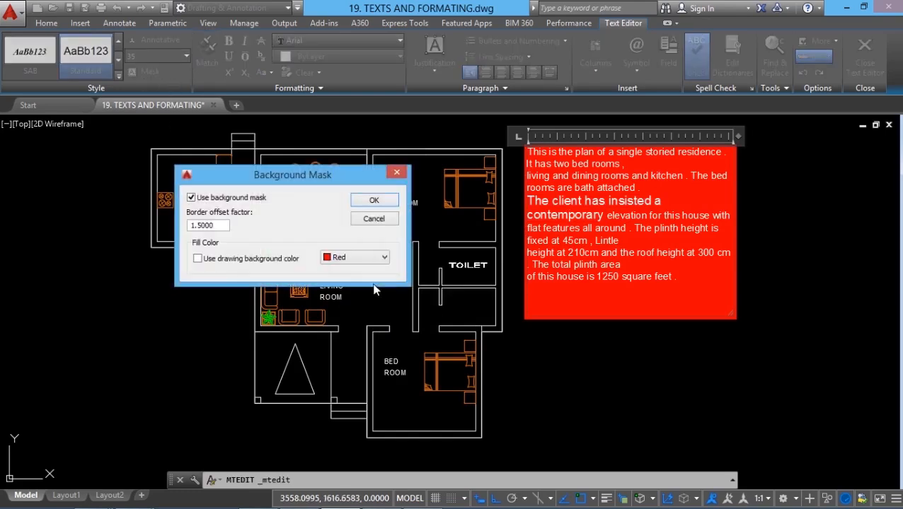
left_click(208, 198)
left_click(373, 205)
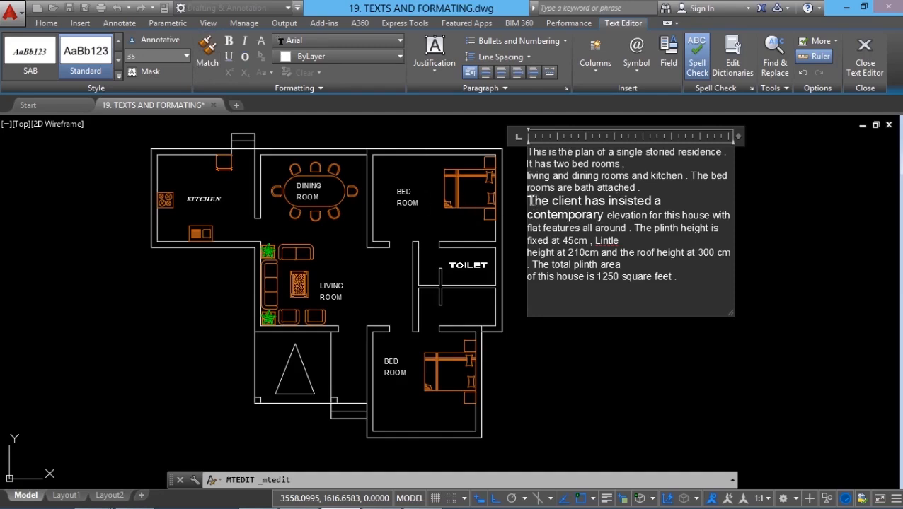
- Match the formatting of "The client has insisted a" onto "It has two bed rooms", and end the matching
left_click_drag(528, 201, 666, 202)
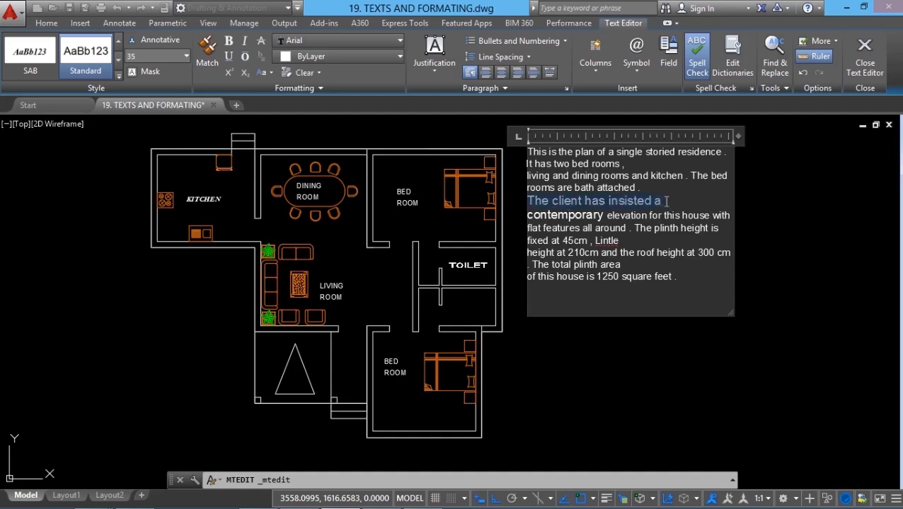
left_click(213, 58)
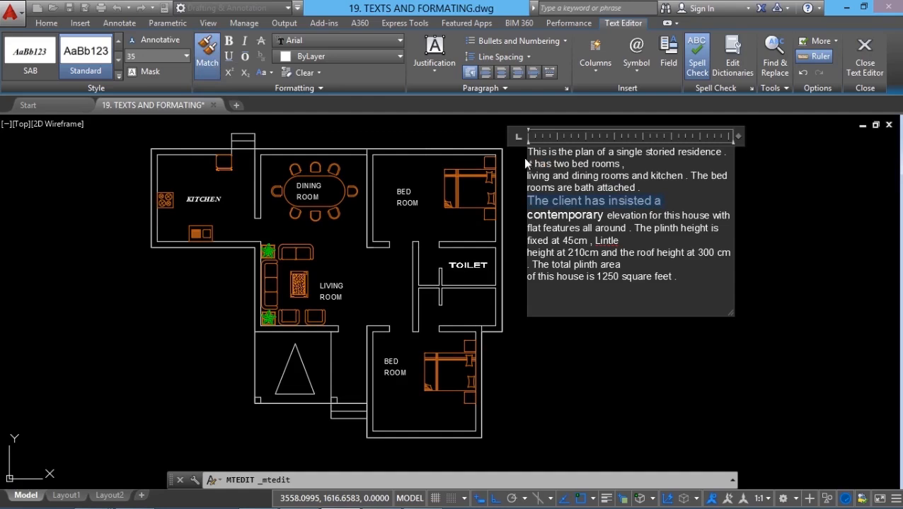
left_click_drag(532, 166, 624, 173)
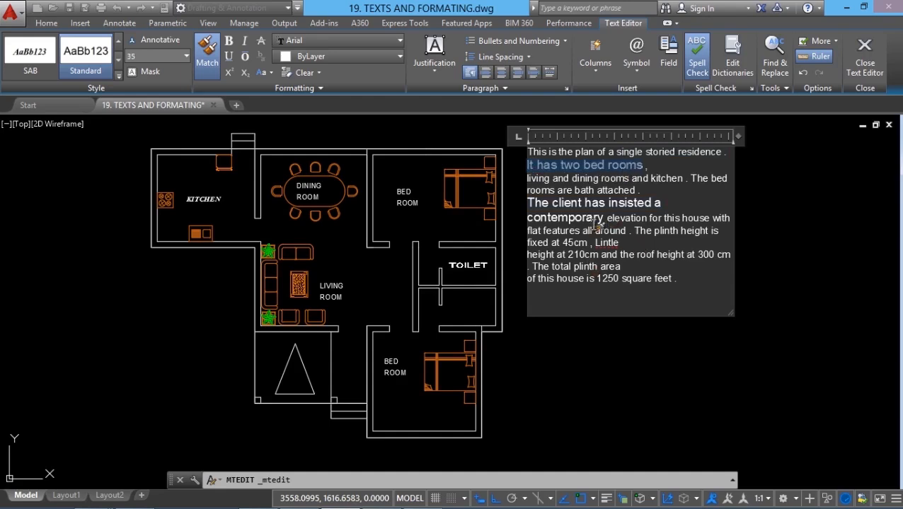
left_click(206, 61)
left_click(530, 232)
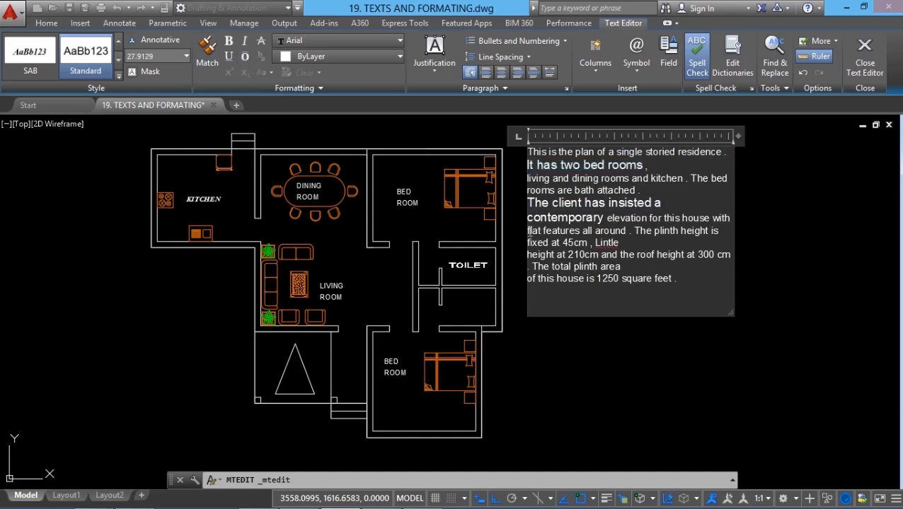
- Make the phrase "flat features all around" bold, italic, underlined and overlined
left_click_drag(529, 231, 627, 232)
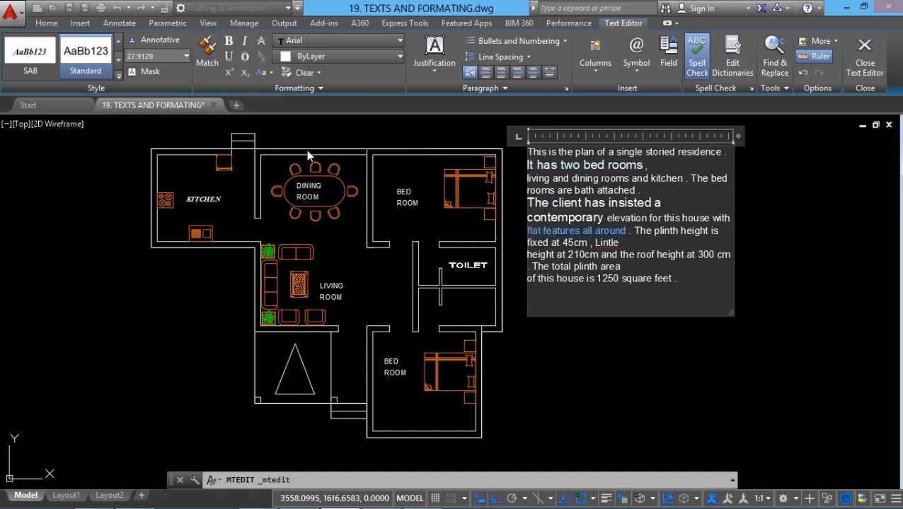
left_click(228, 40)
left_click(244, 40)
left_click(228, 56)
left_click(245, 56)
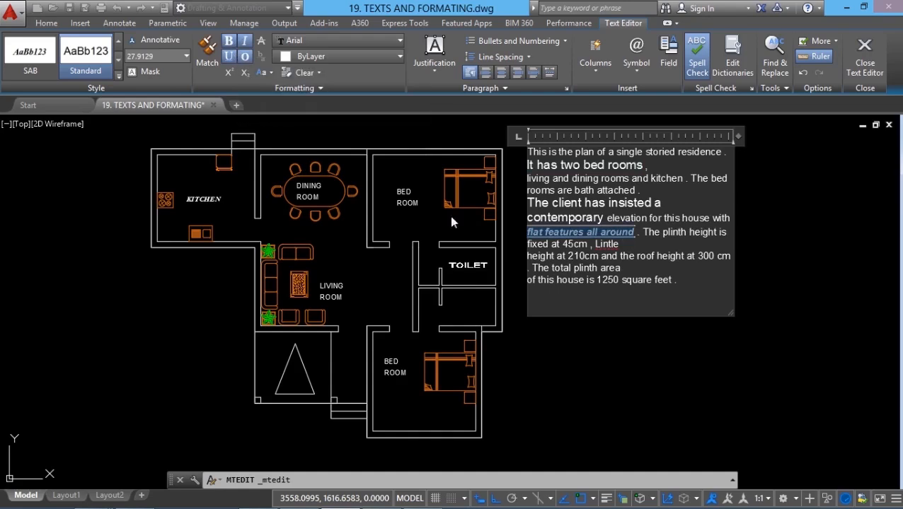
- Set the font of the phrase "flat features all around" to Arial Narrow and its colour to dark green
left_click(341, 44)
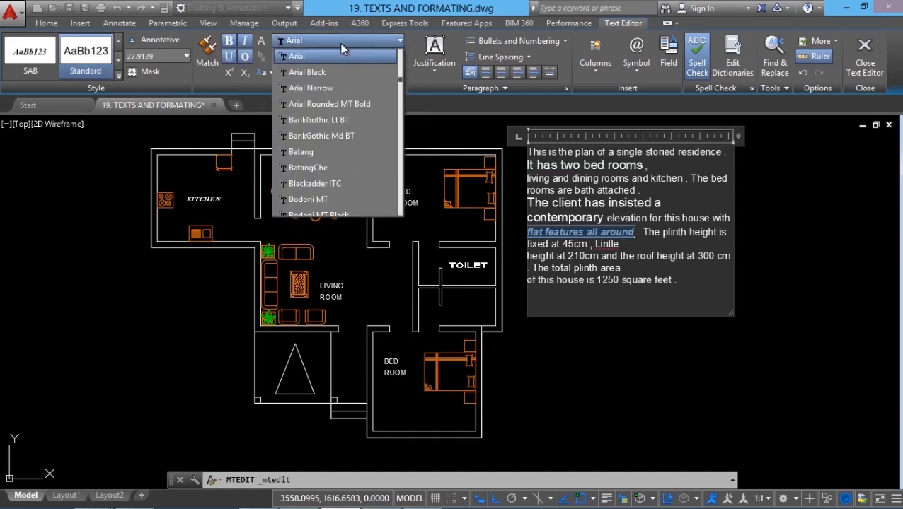
left_click(324, 90)
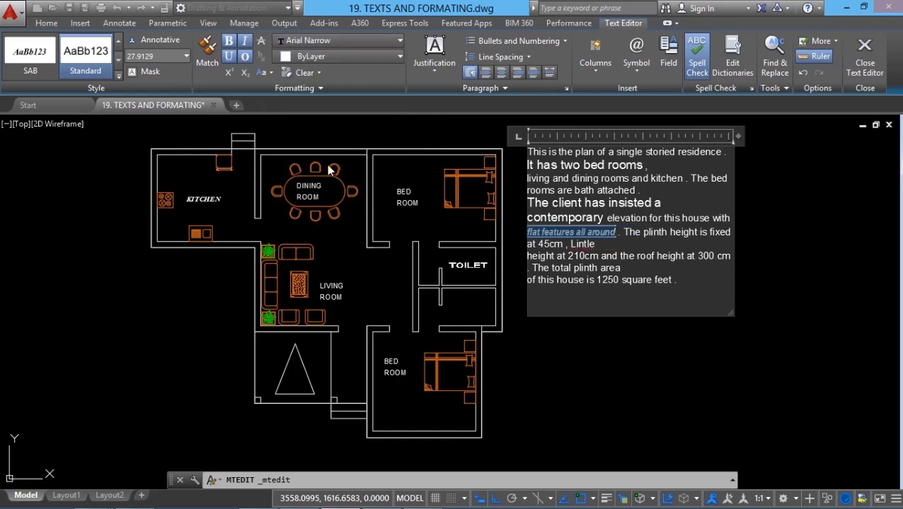
left_click(338, 57)
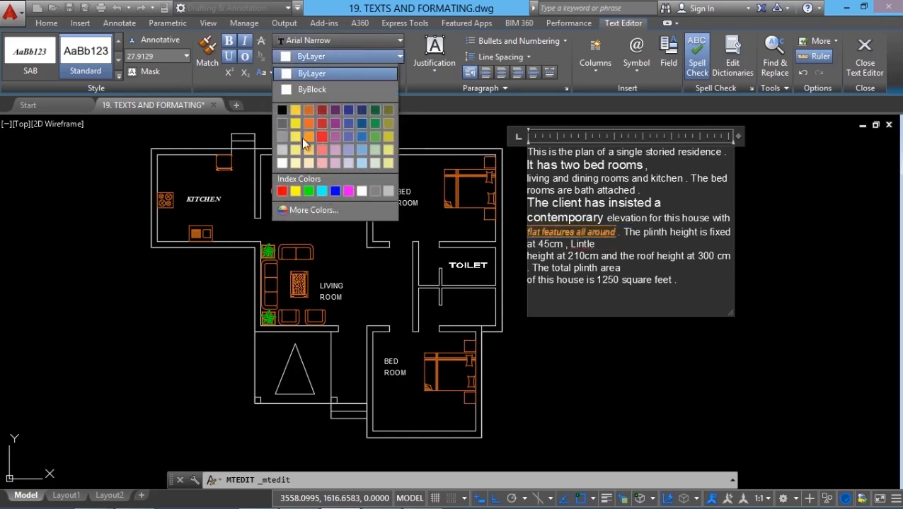
left_click(374, 125)
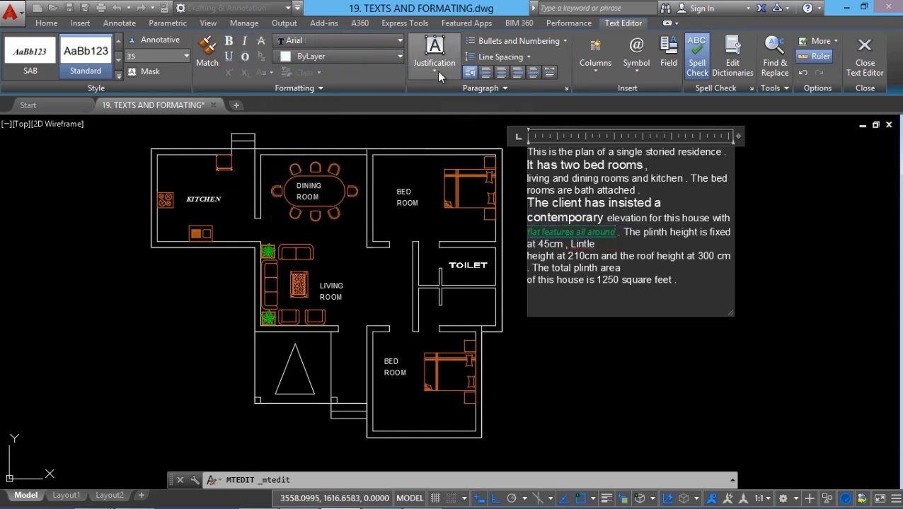
- Try the Middle Center justification on the multiline text, and set it back to Top Left
left_click(435, 71)
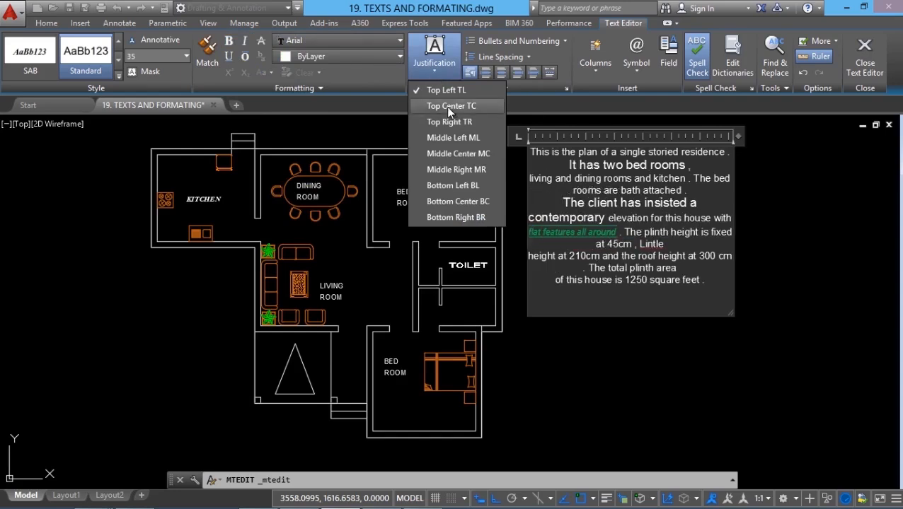
left_click(453, 153)
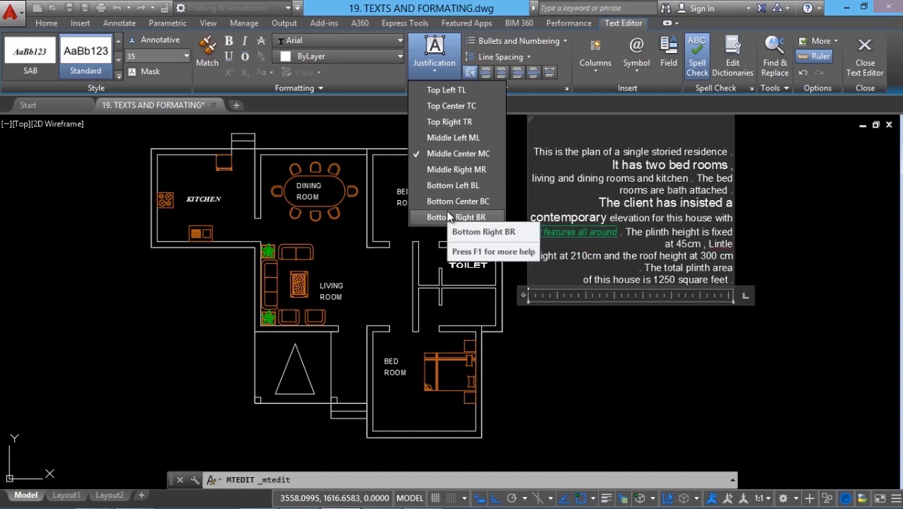
left_click(452, 92)
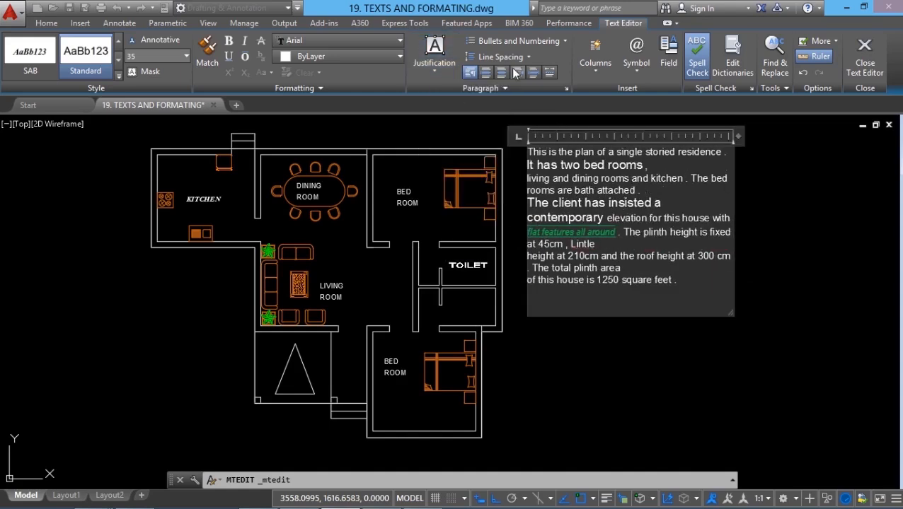
- Preview wider line spacing on the paragraph starting "The client has insisted a", and keep it at 1.0x
left_click(521, 40)
left_click(521, 40)
left_click(517, 57)
left_click(516, 57)
left_click(517, 57)
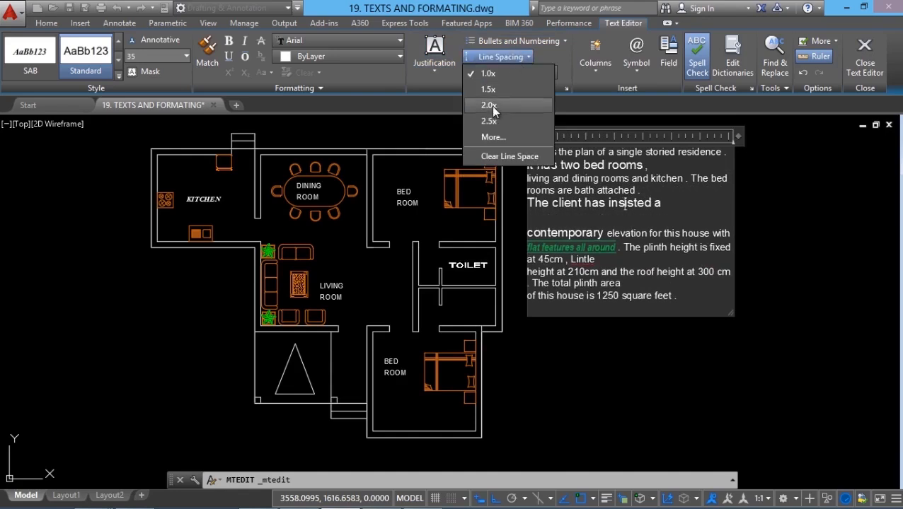
left_click(495, 88)
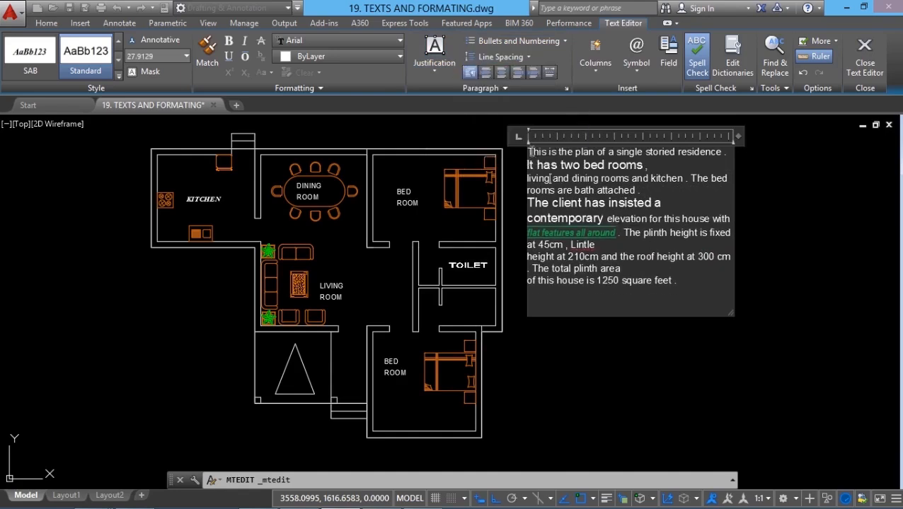
- Right-align the opening paragraphs from "This is the plan" through "The bed rooms are bath attached", trying center alignment first
left_click_drag(529, 151, 735, 179)
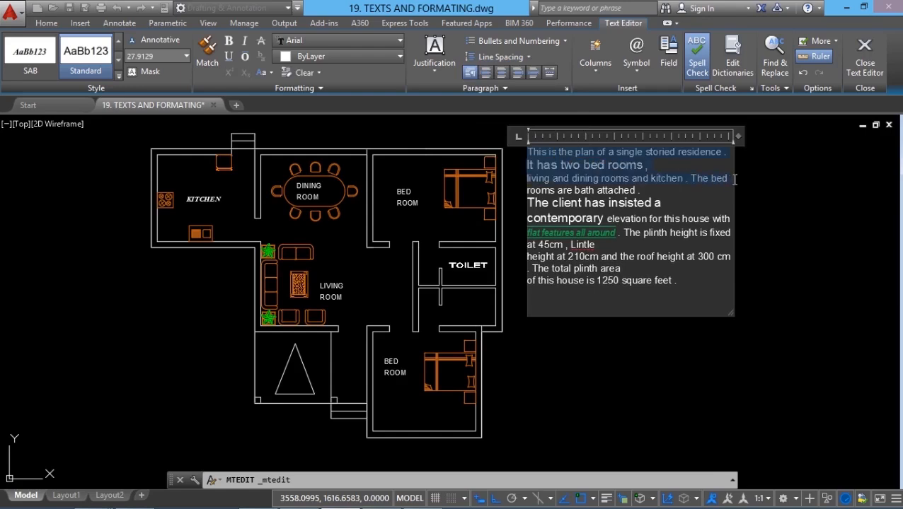
left_click(501, 73)
left_click(518, 74)
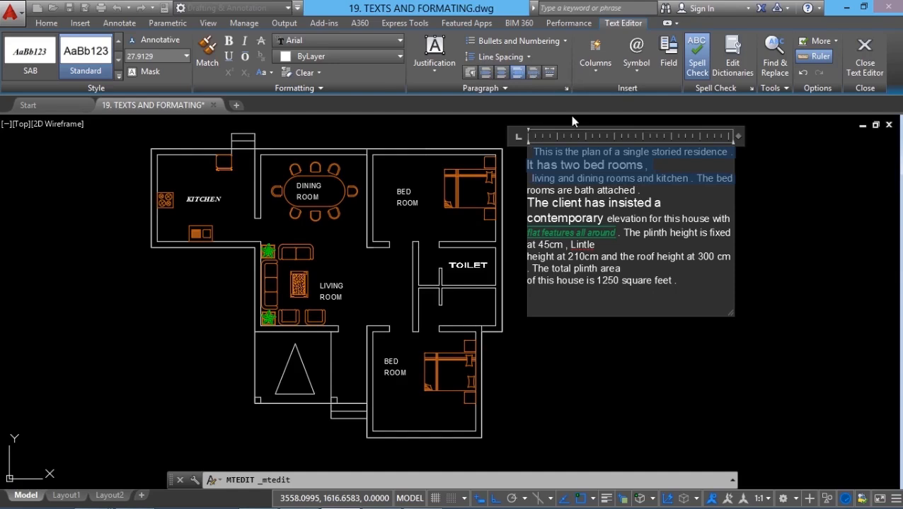
left_click(595, 69)
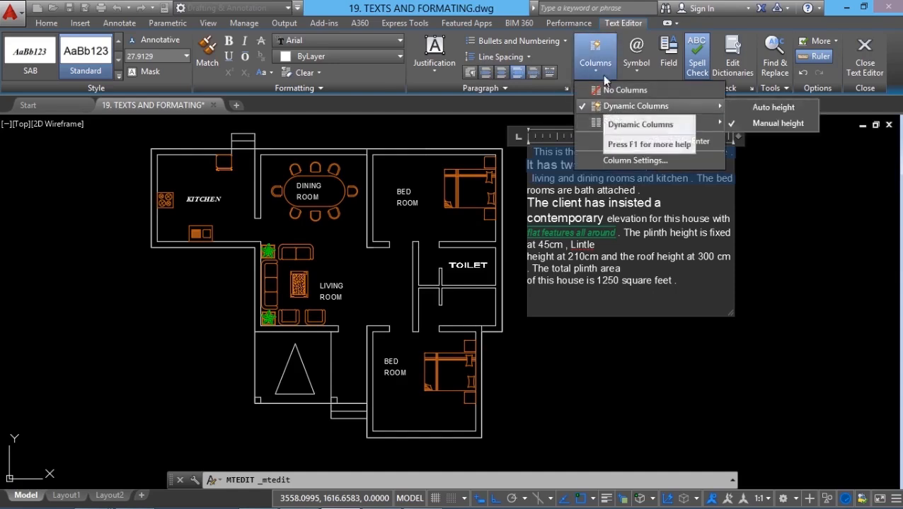
left_click(603, 72)
left_click(636, 73)
left_click(635, 73)
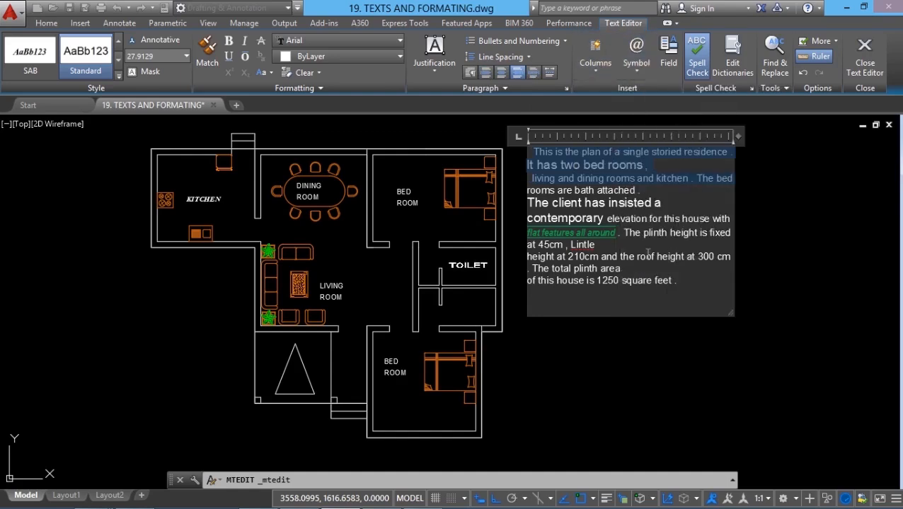
- Insert a Diameter symbol at the end of the multiline text, after "1250 square feet ."
left_click(749, 278)
left_click(636, 69)
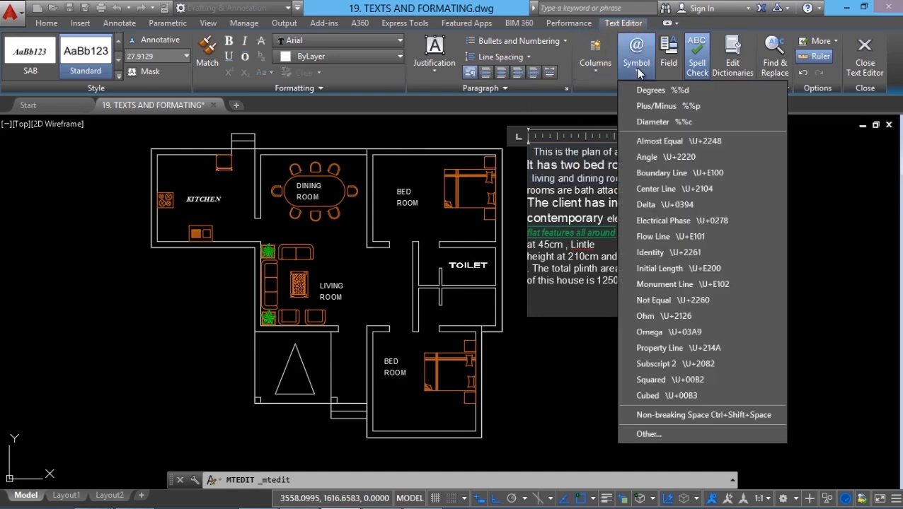
left_click(635, 78)
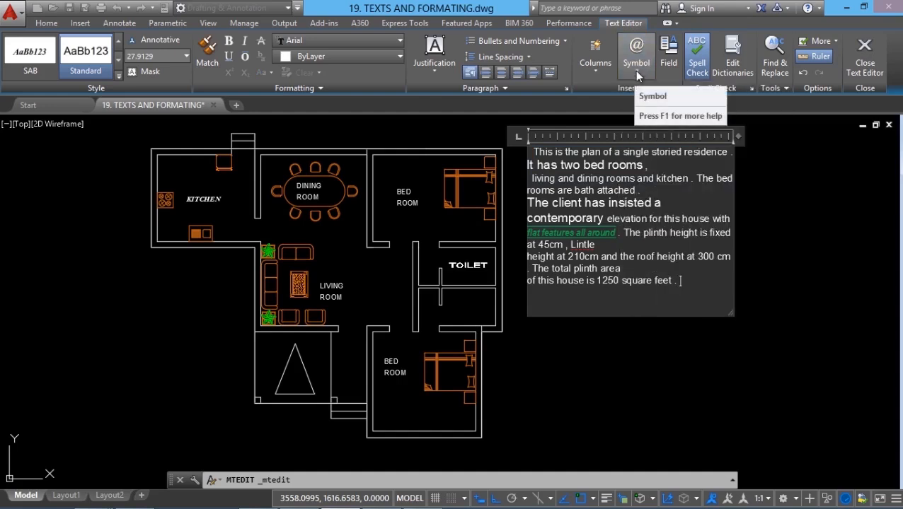
left_click(638, 75)
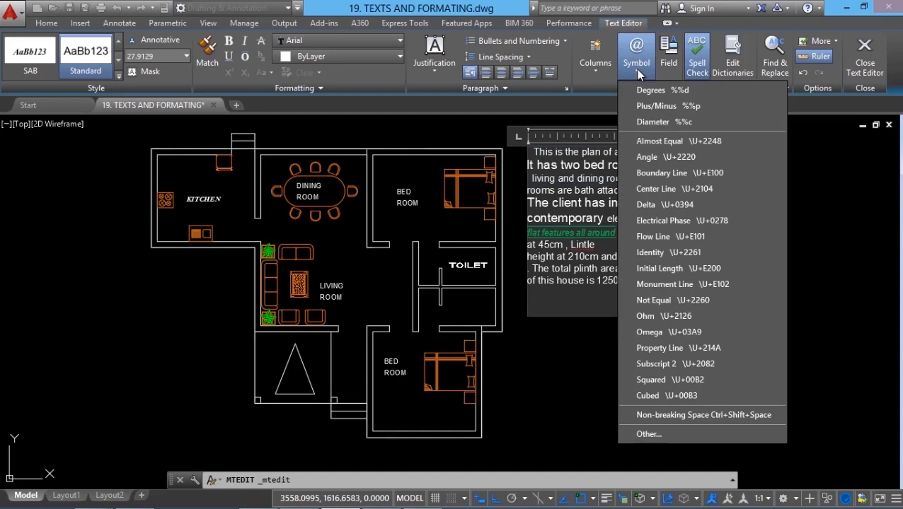
left_click(678, 121)
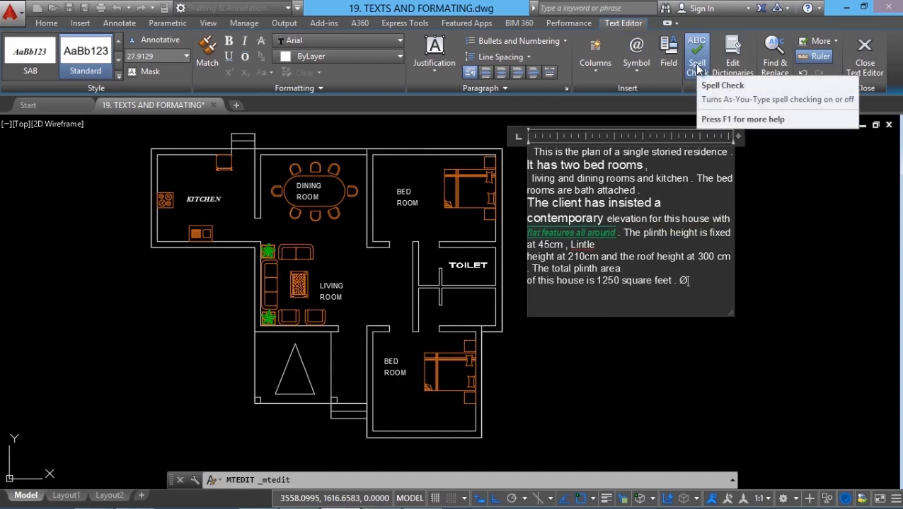
- Change the main spelling dictionary to British English (ise), and close the text editor
left_click(697, 66)
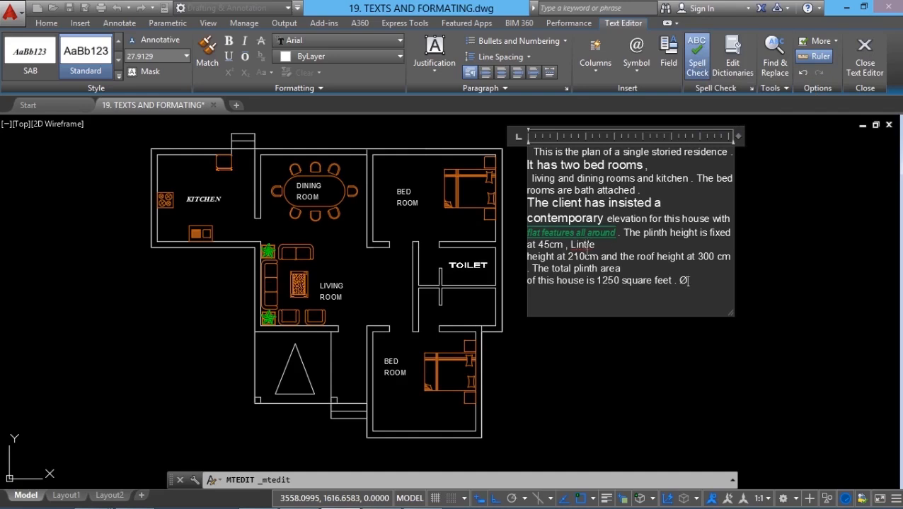
left_click(733, 68)
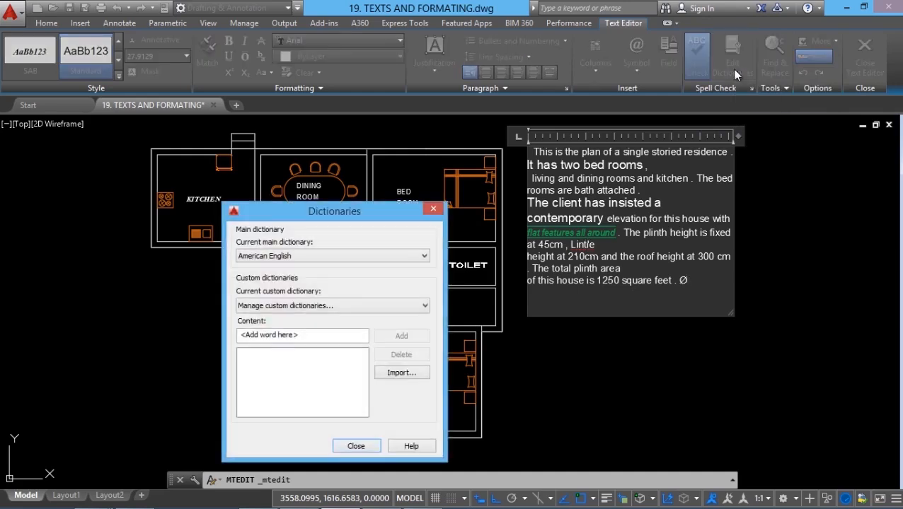
left_click(317, 256)
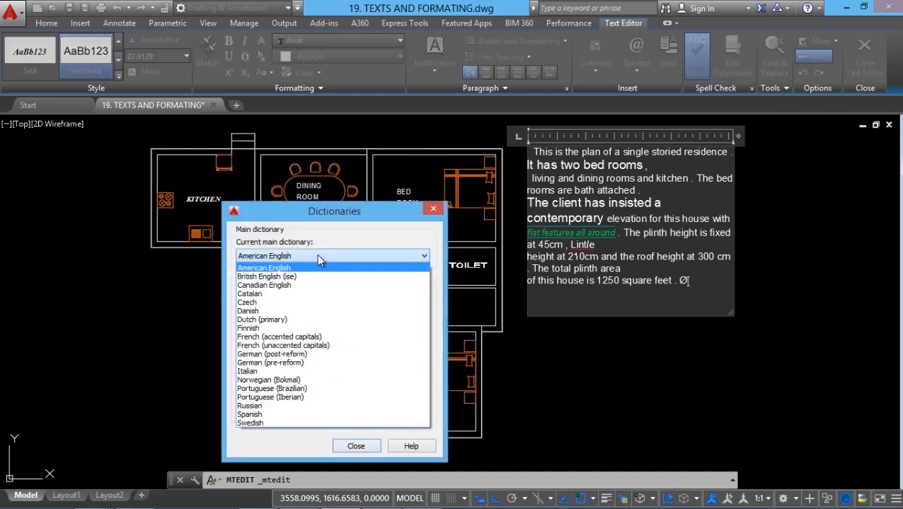
left_click(265, 276)
left_click(357, 445)
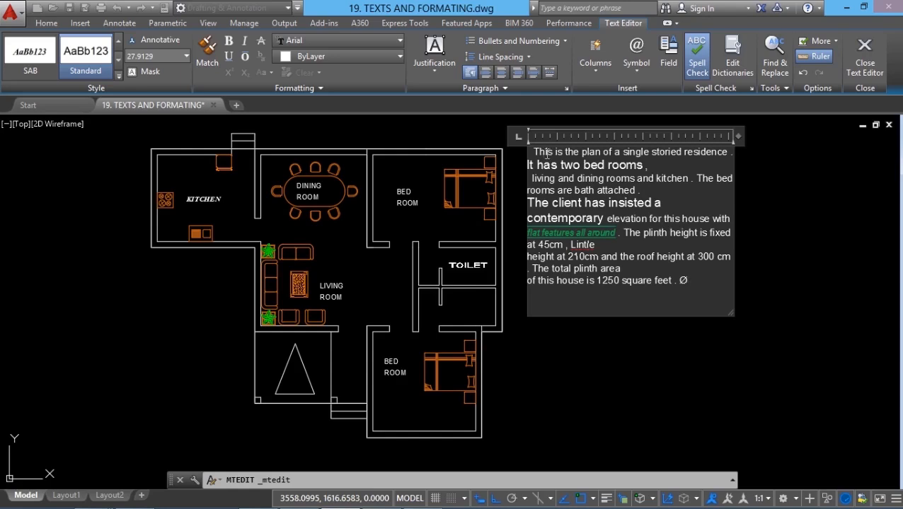
left_click(864, 64)
mouse_move(870, 77)
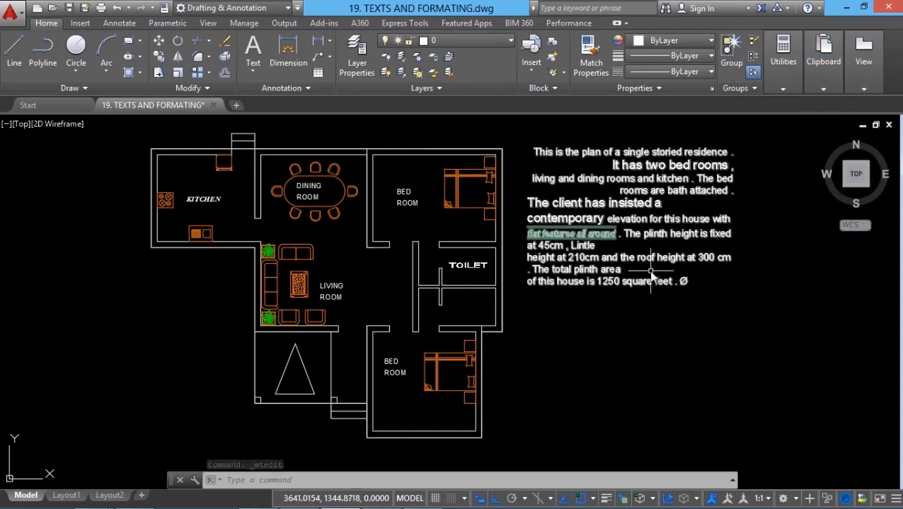
- Reopen the multiline text, apply a background mask that uses the drawing background color, and close the editor
left_click(630, 241)
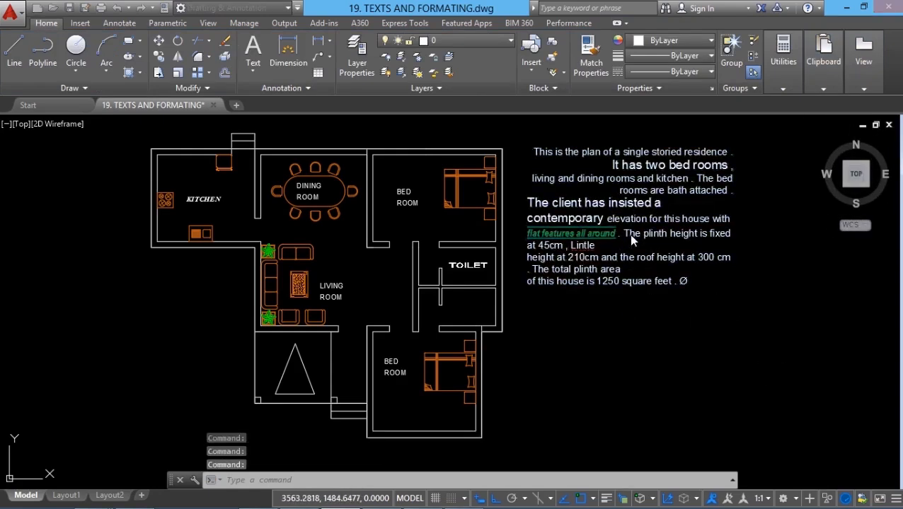
double_click(629, 236)
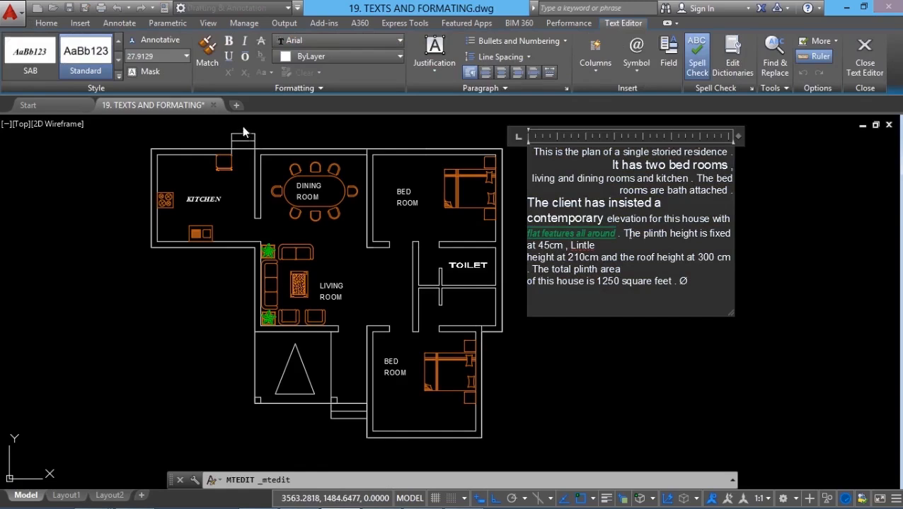
left_click(142, 72)
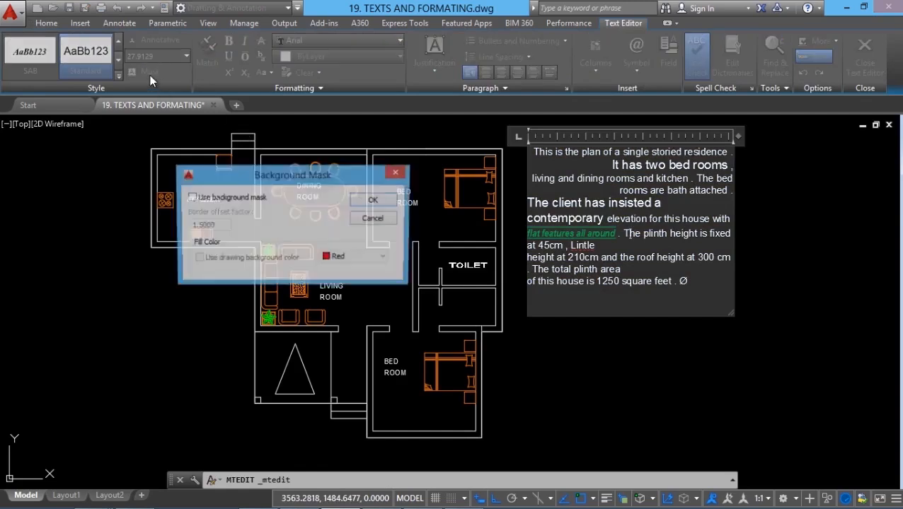
left_click(191, 198)
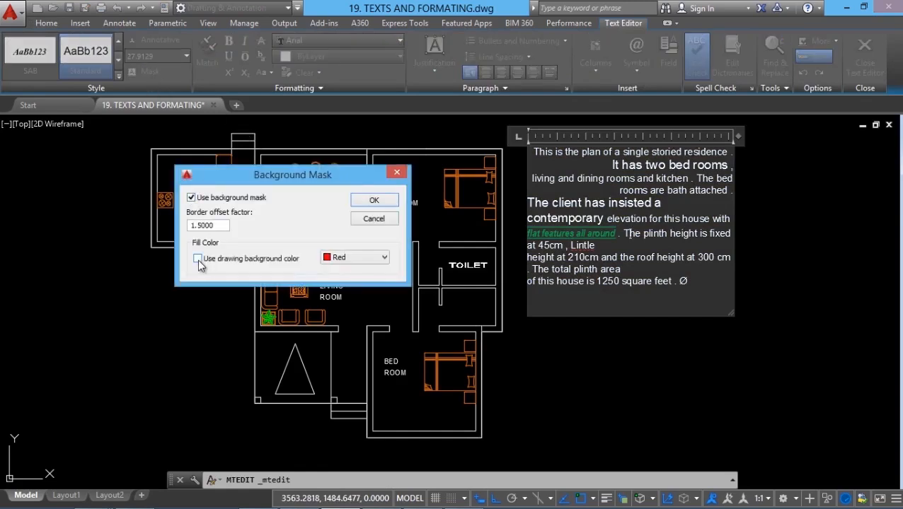
left_click(198, 259)
left_click(373, 200)
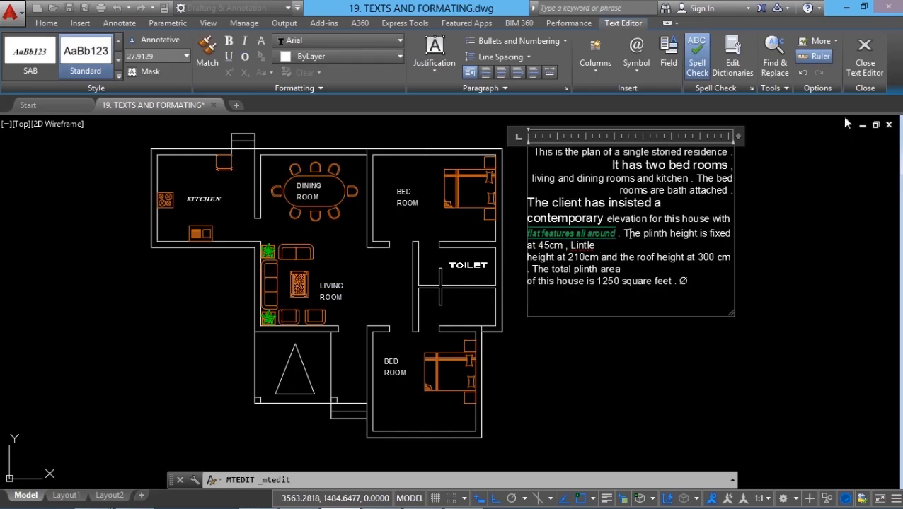
left_click(861, 74)
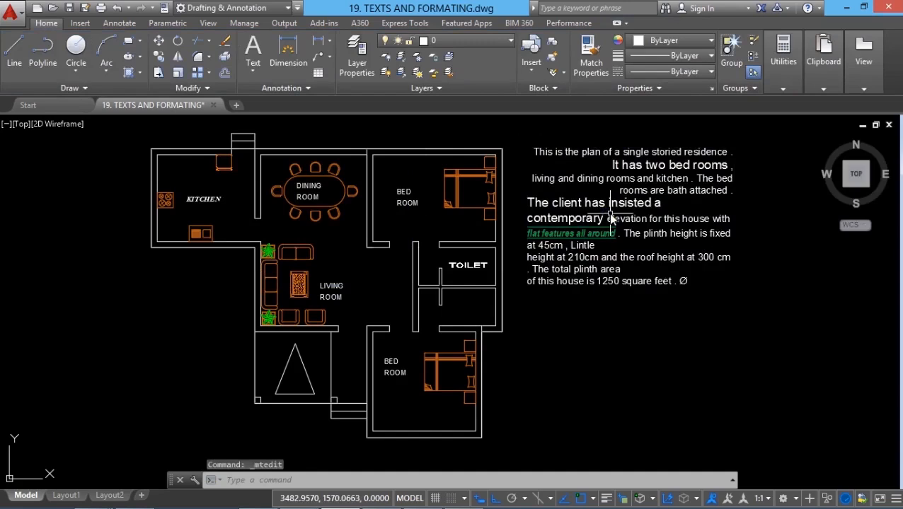
key("Escape")
- Turn on the grid display and move the masked multiline text about 490 units left, over the upper bedroom and toilet
left_click(436, 498)
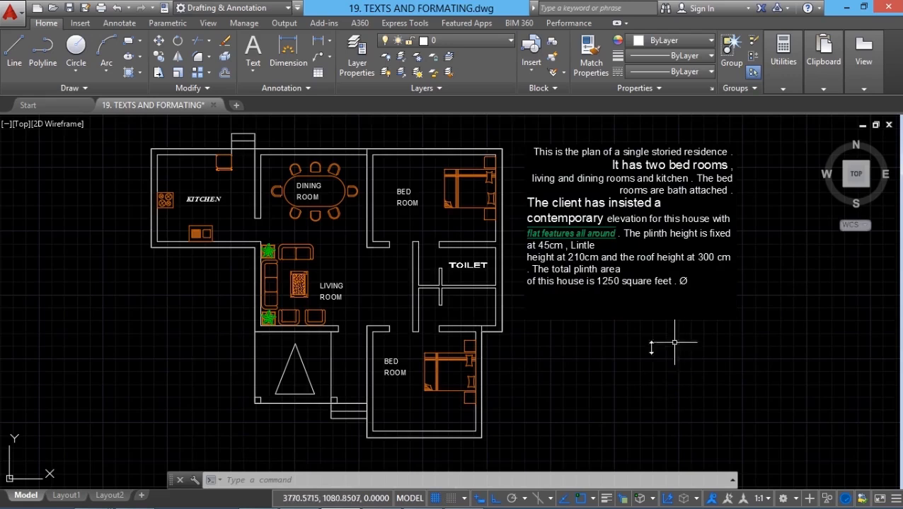
left_click(159, 40)
left_click(614, 370)
left_click(567, 273)
key("Return")
left_click(697, 285)
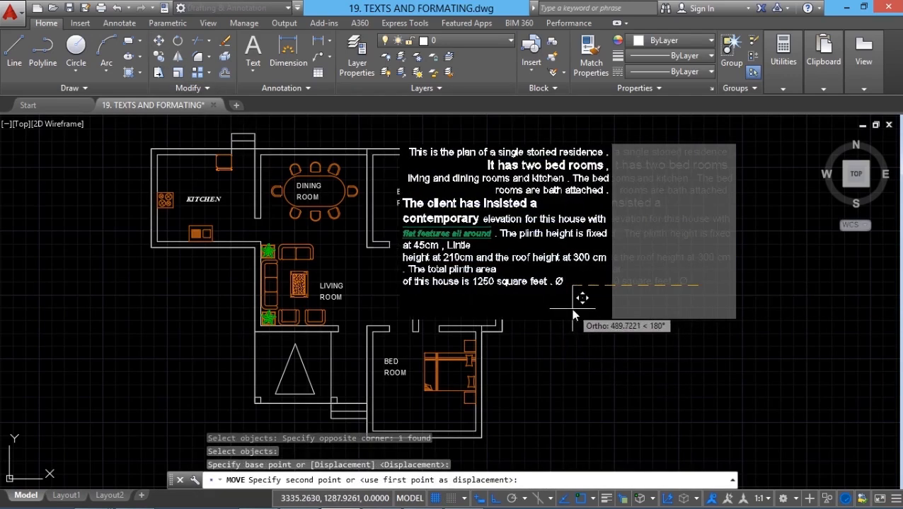
left_click(571, 309)
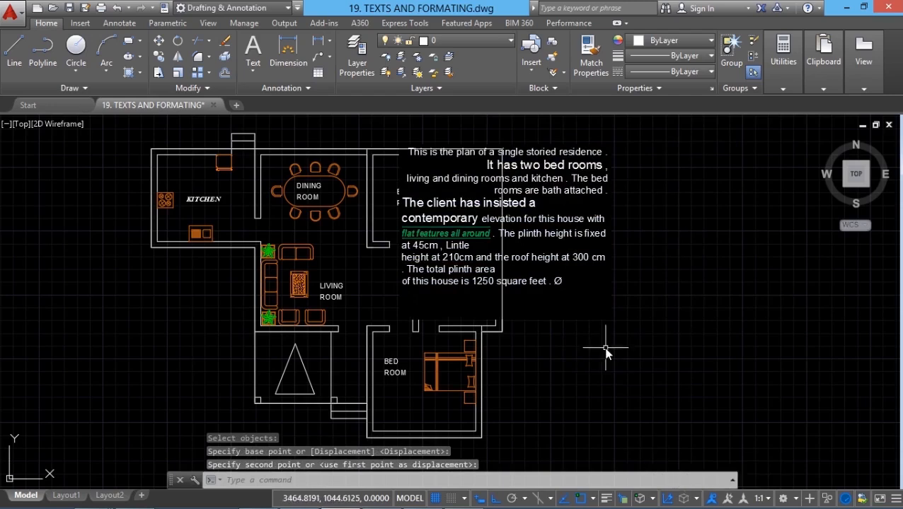
- Use Draw Order to place the masked multiline text under the floor plan's walls, furniture and room labels
left_click(243, 479)
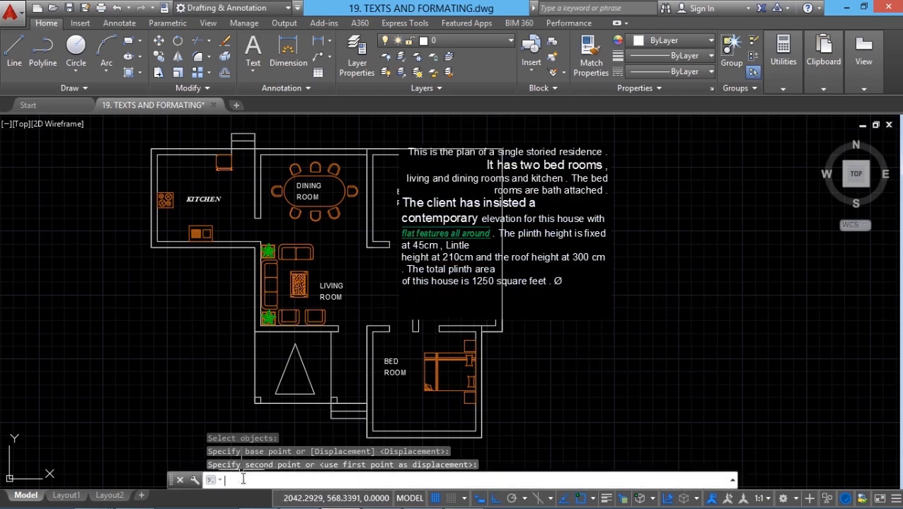
type("dr")
key("Return")
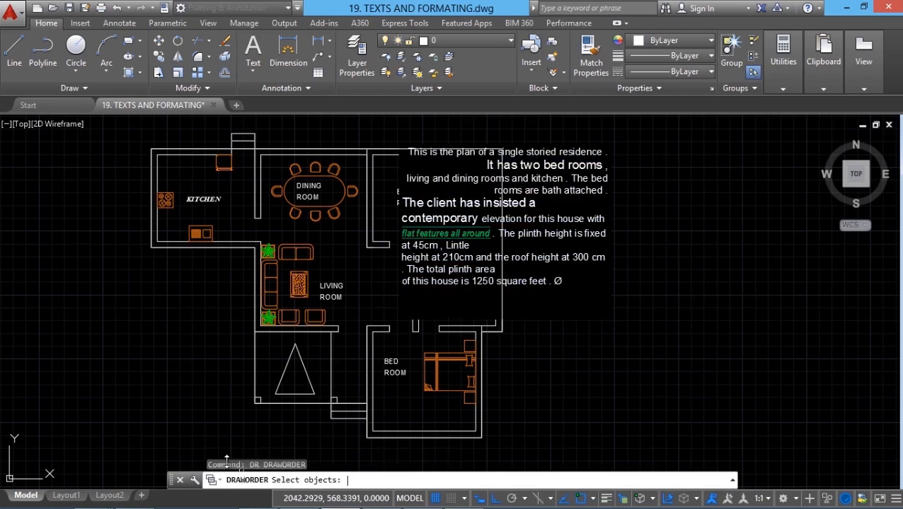
left_click(550, 236)
key("Return")
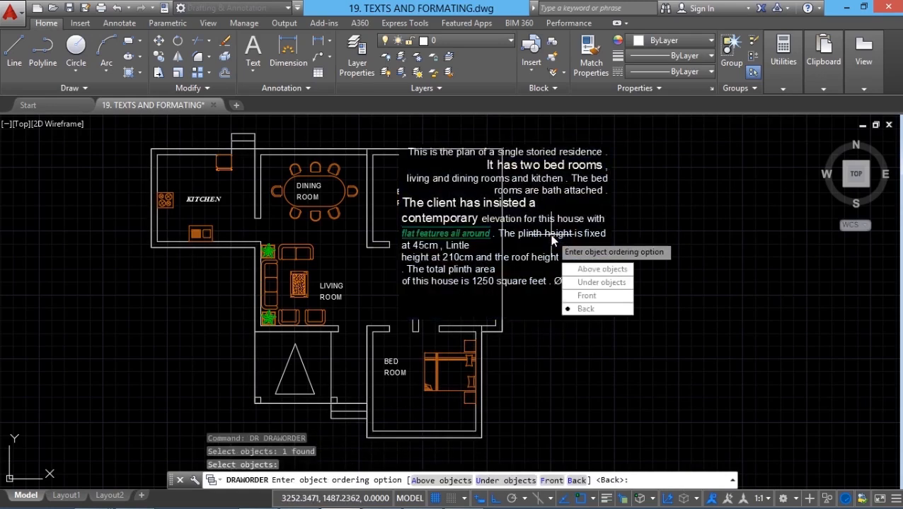
left_click(602, 282)
left_click(219, 120)
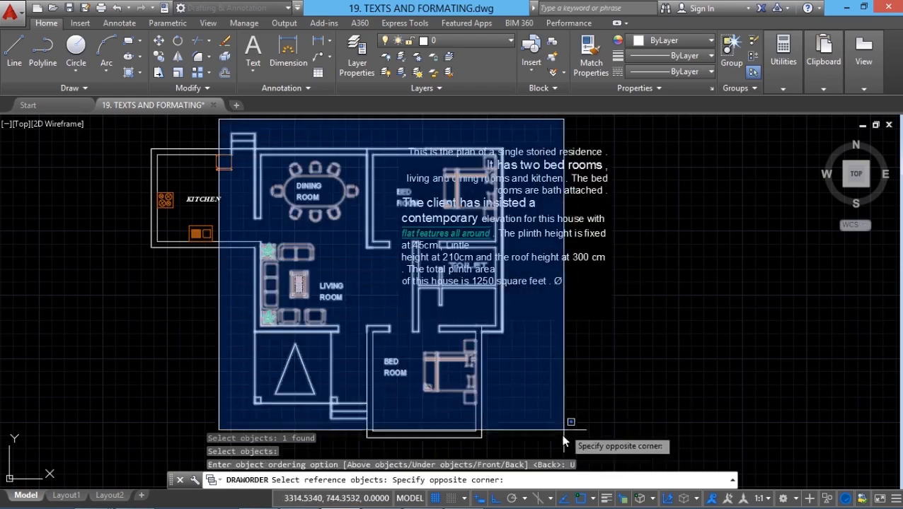
left_click(564, 441)
key("Return")
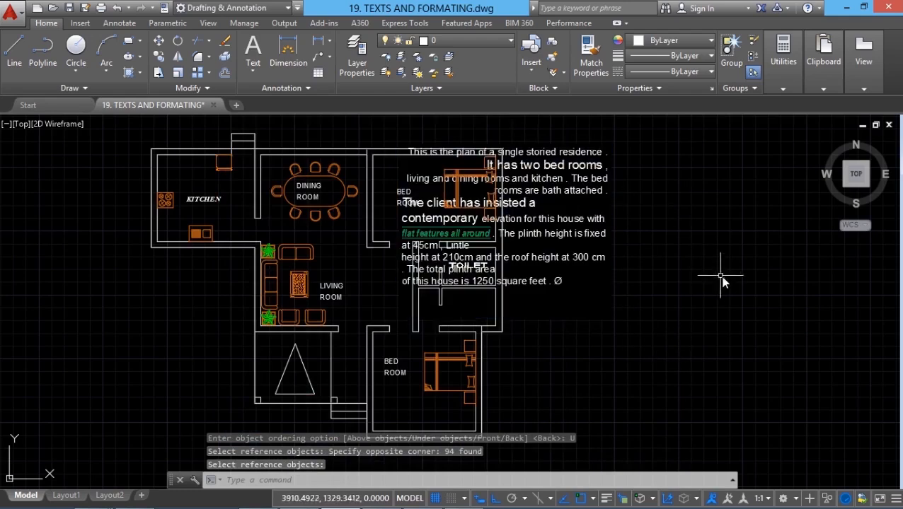
scroll(696, 290, "up", 2)
scroll(736, 366, "down", 2)
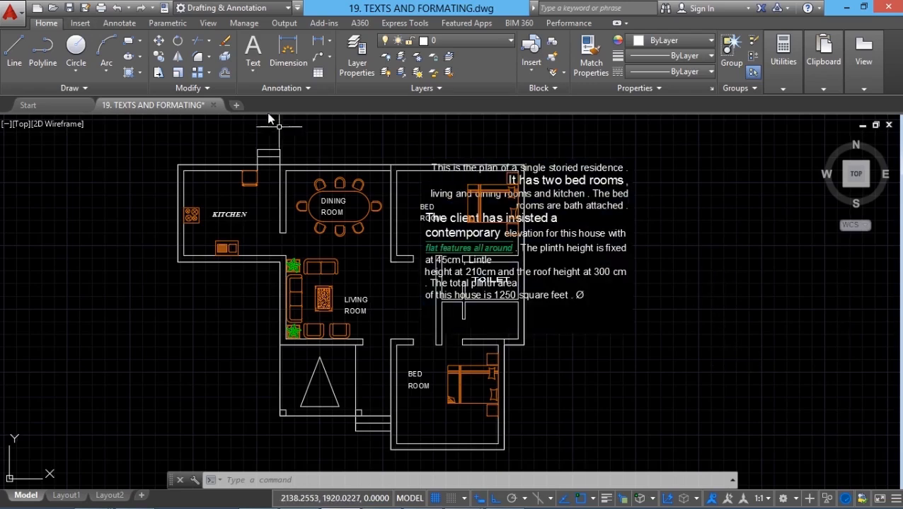
- Undo the draw order change and the move of the multiline text over the plan
left_click(117, 9)
left_click(118, 9)
left_click(117, 8)
left_click(117, 9)
left_click(118, 8)
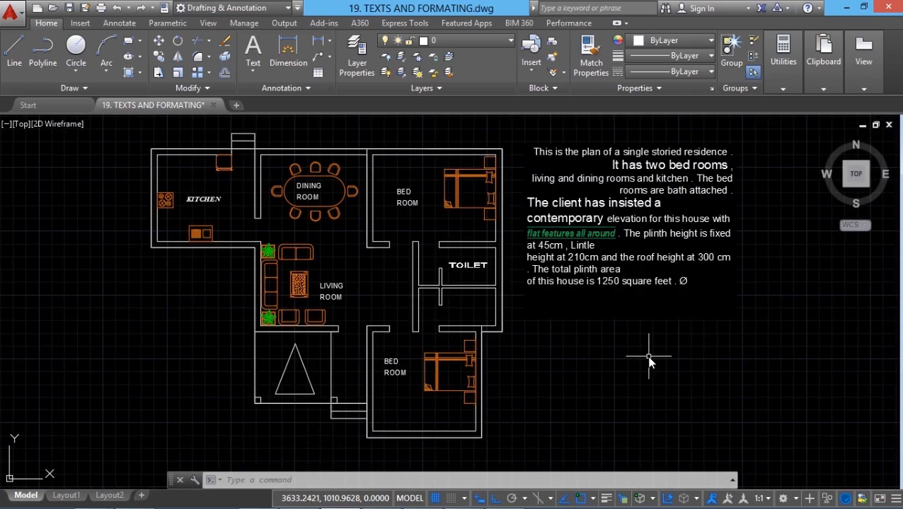
- Change the multiline text's style to SAB in its object properties
left_click(653, 234)
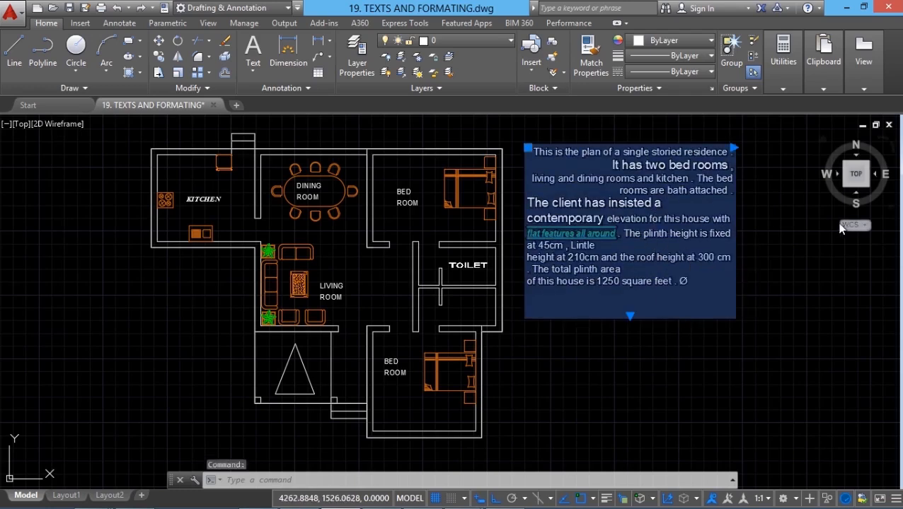
key("ctrl+1")
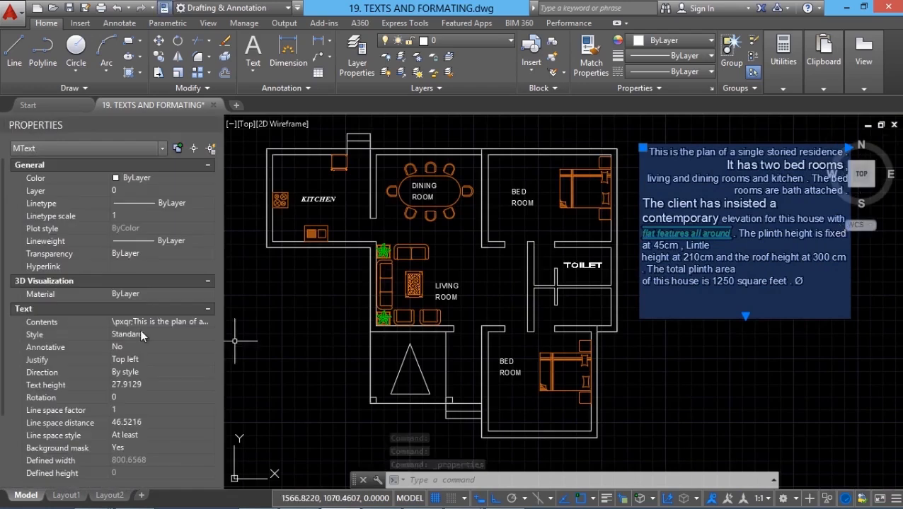
left_click(141, 332)
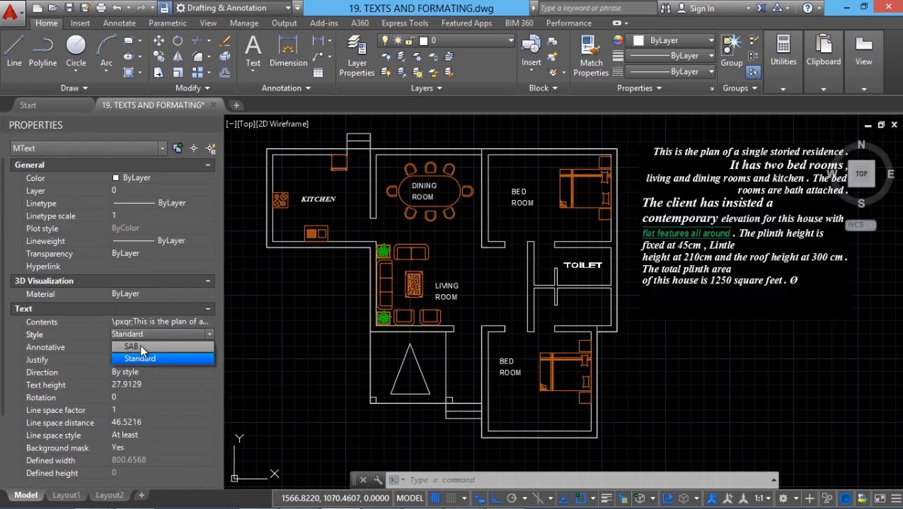
left_click(139, 346)
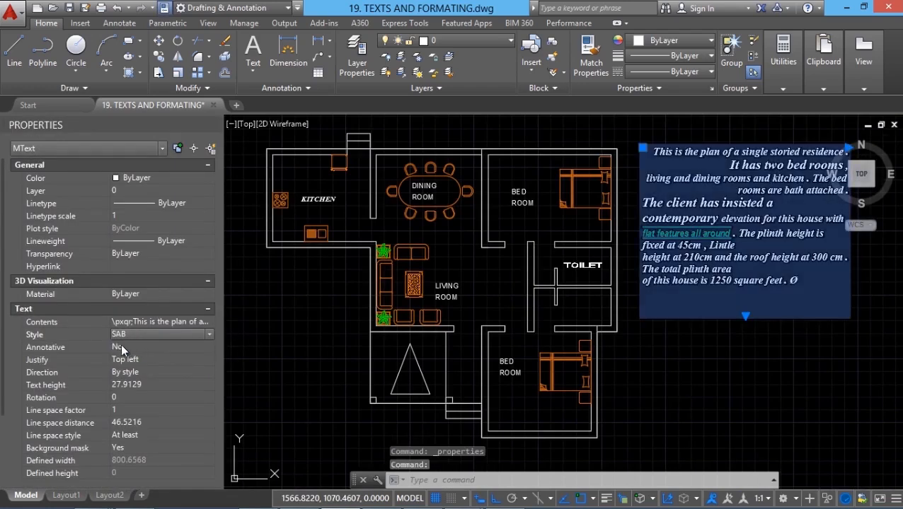
left_click(142, 360)
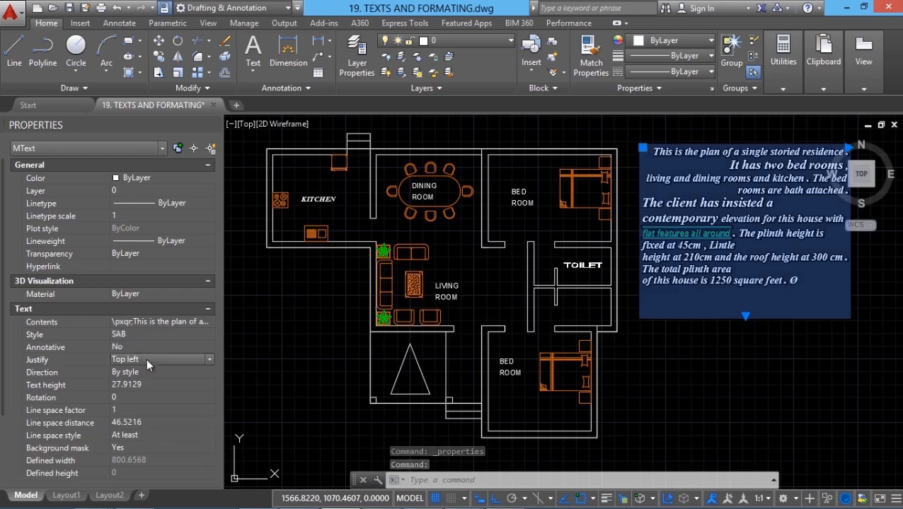
left_click(146, 358)
left_click(146, 358)
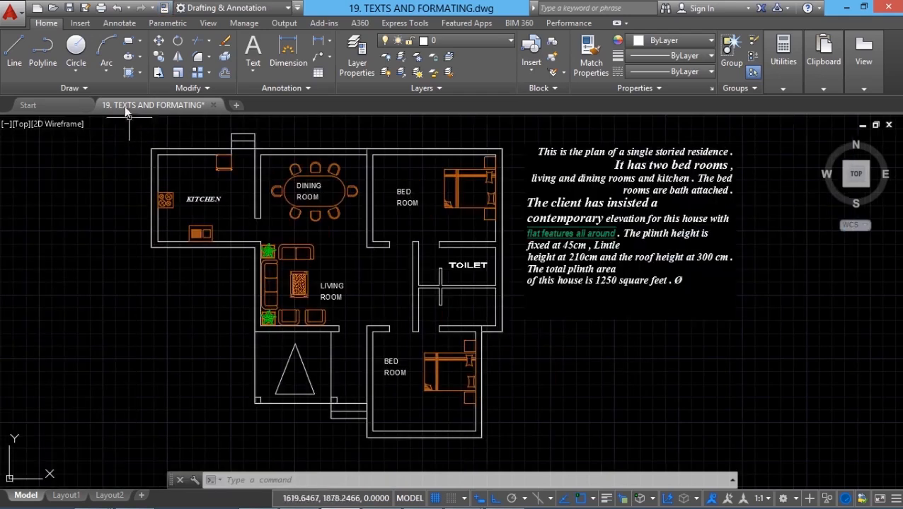
- Look through the annotation text tools, the available text styles and the text height setting, and open the Text Style dialog
left_click(118, 23)
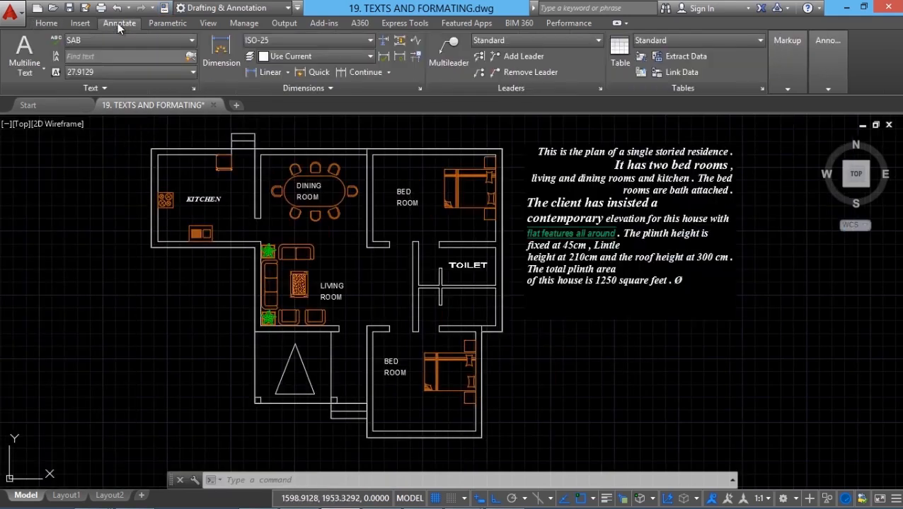
left_click(40, 69)
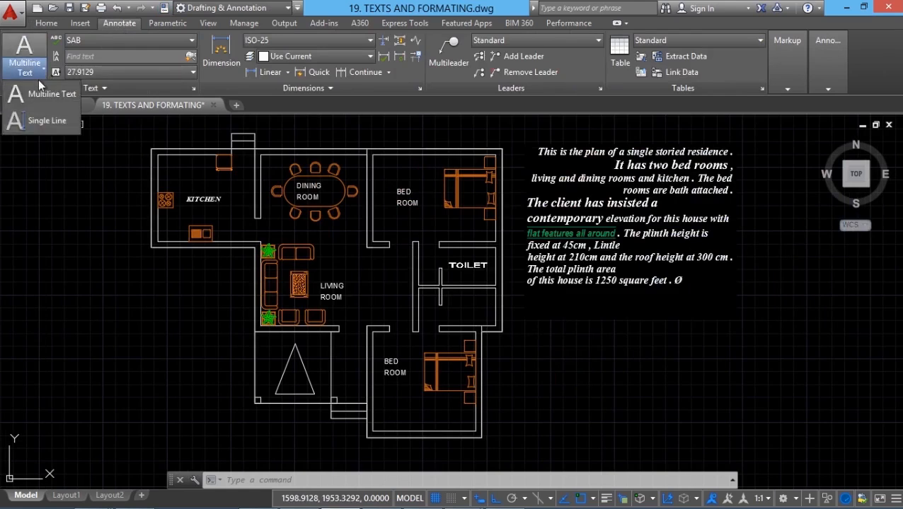
left_click(90, 166)
left_click(100, 40)
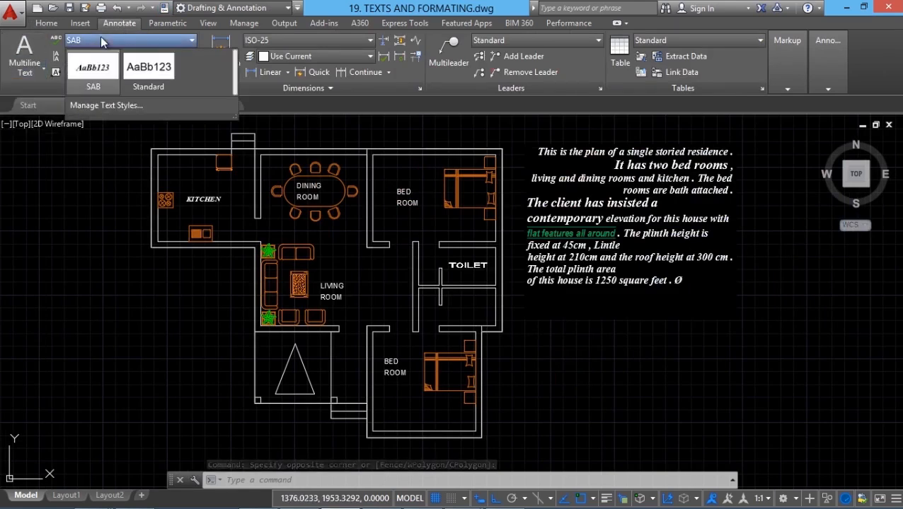
left_click(103, 72)
left_click(103, 71)
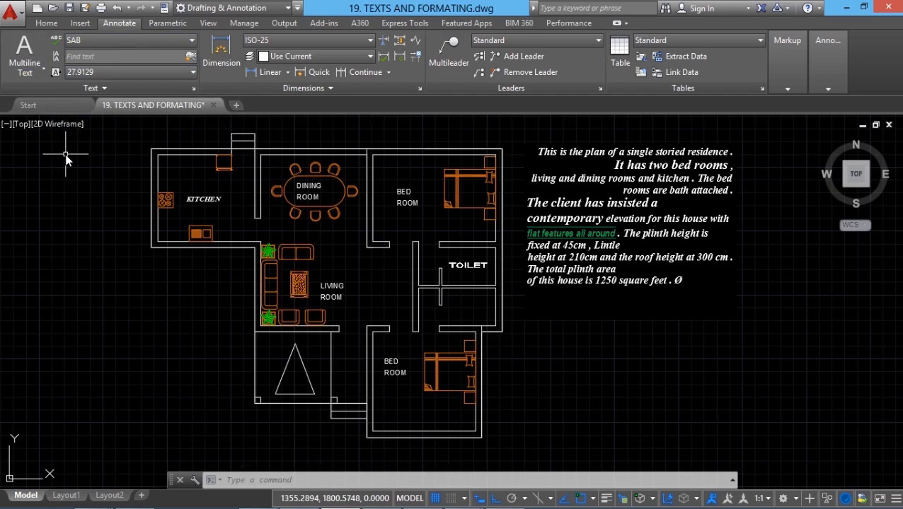
left_click(193, 89)
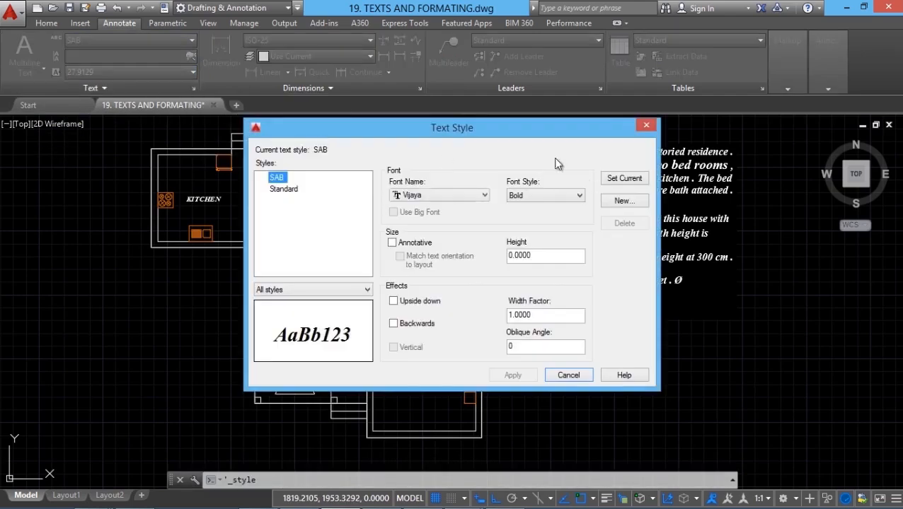